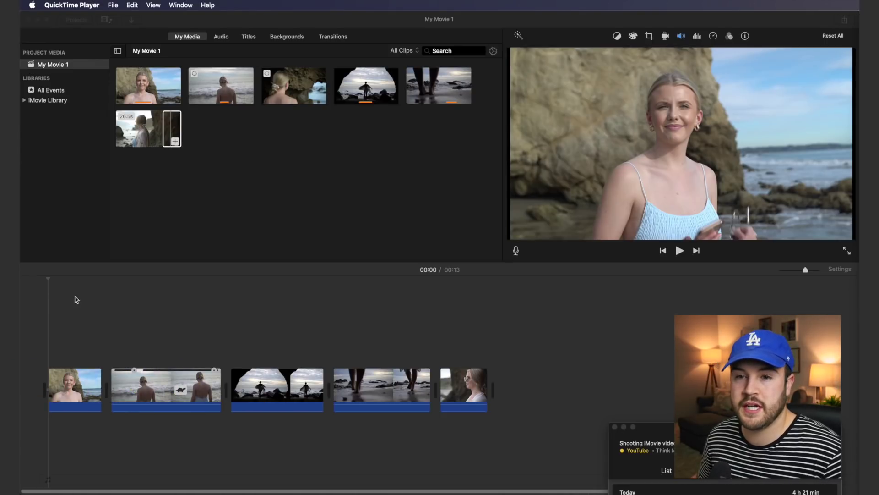
# Step: Load youtube.com/audiolibrary in Chrome and open the Genre filter for its music
pyautogui.click(464, 275)
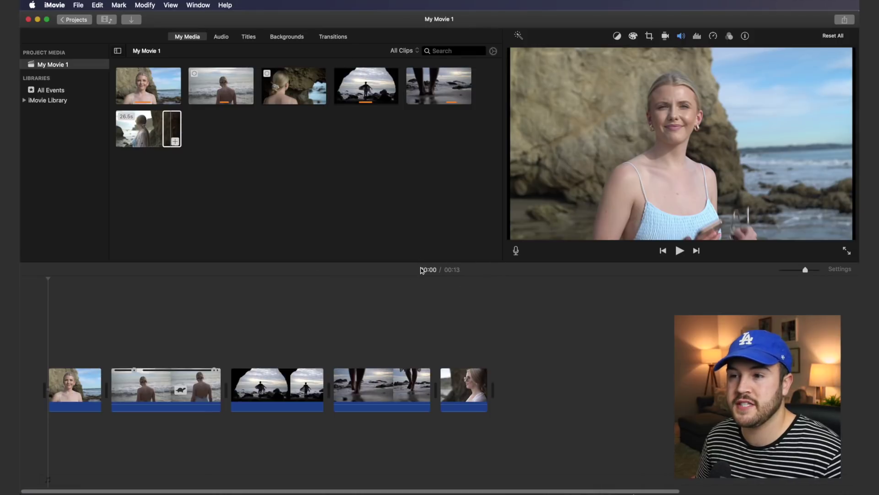
pyautogui.click(48, 279)
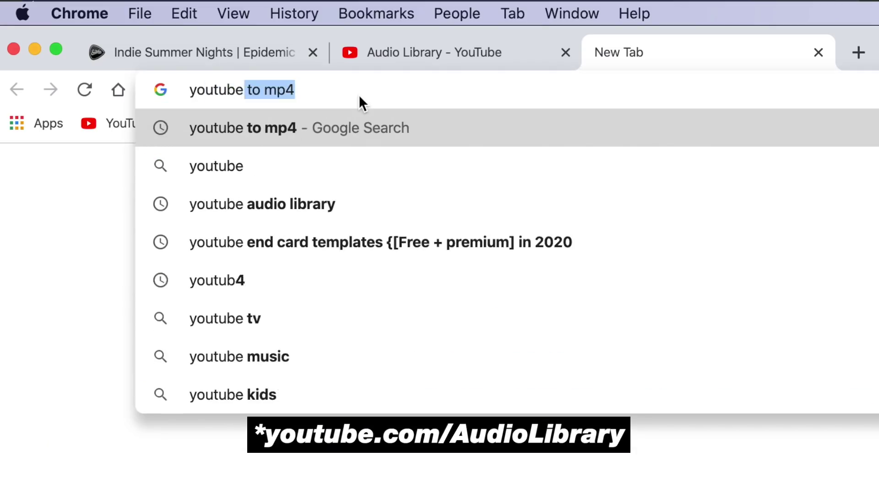
pyautogui.write('.c')
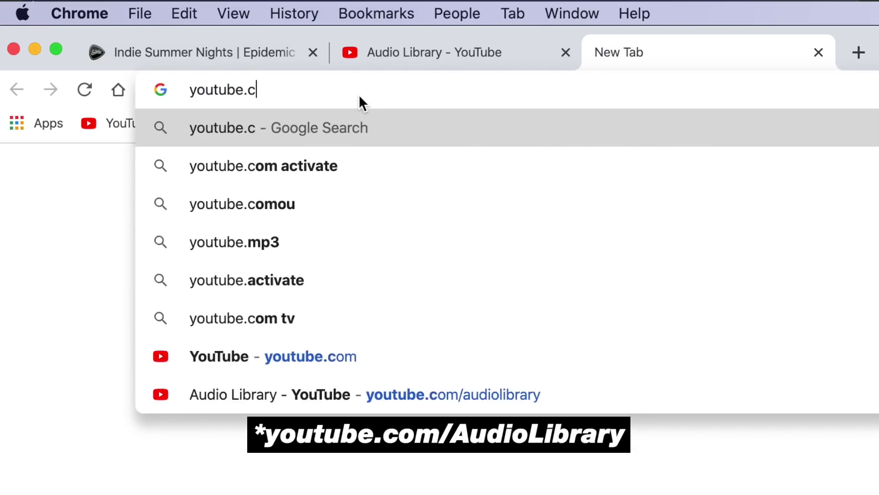
pyautogui.write('om/audioli')
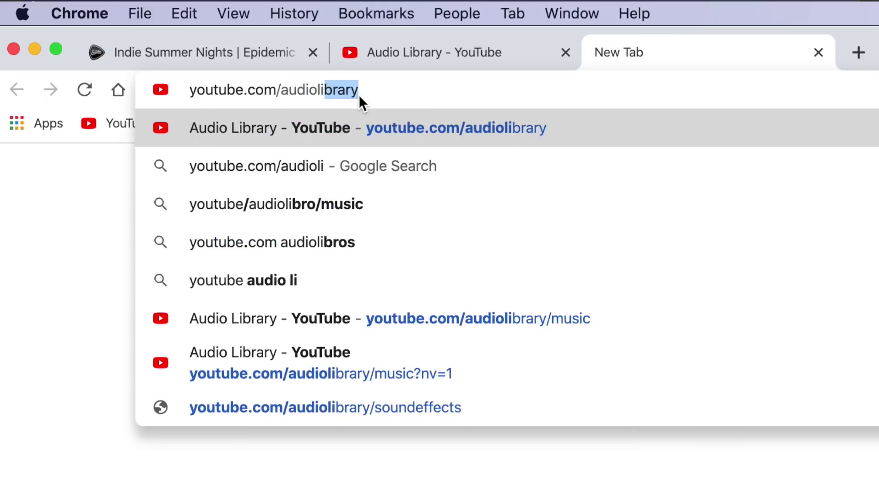
pyautogui.write('brary')
pyautogui.press('Return')
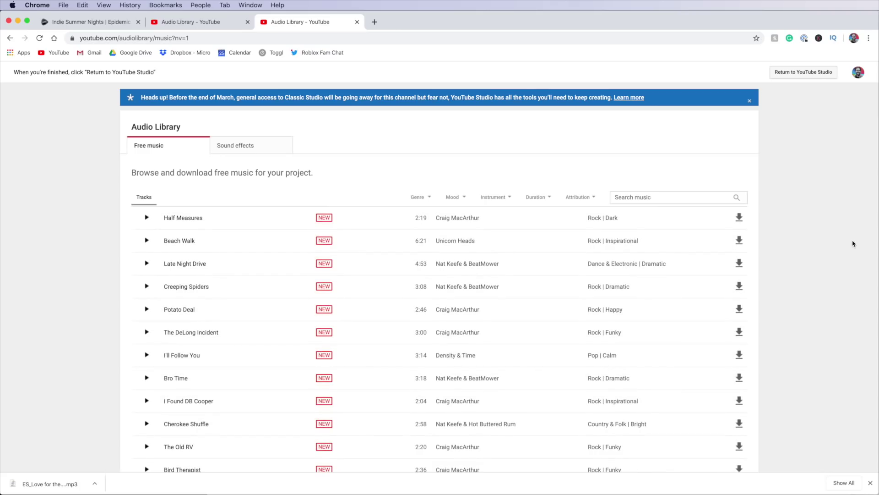
pyautogui.click(419, 197)
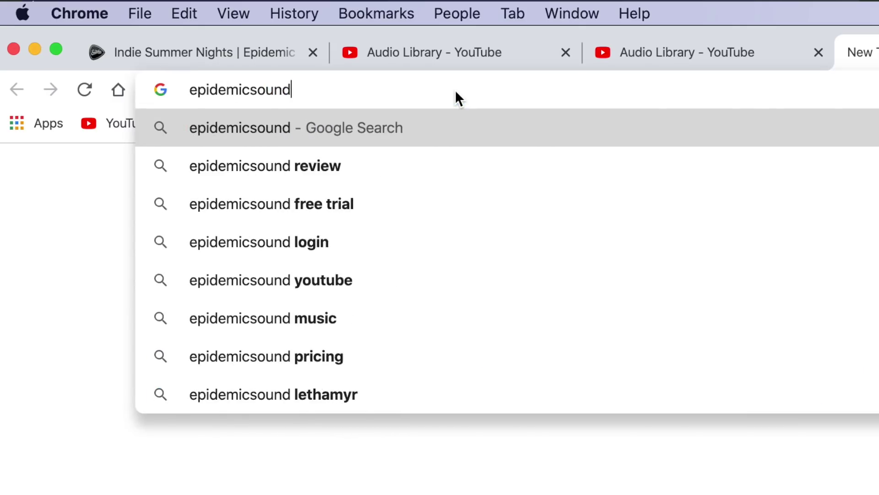
pyautogui.write('.com')
# Step: Load epidemicsound.com and browse the Hip Hop genre
pyautogui.press('Return')
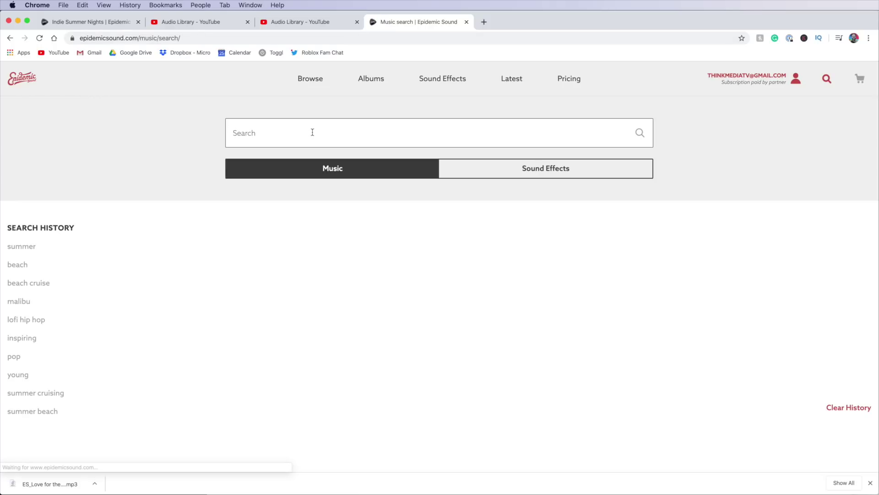
pyautogui.click(312, 80)
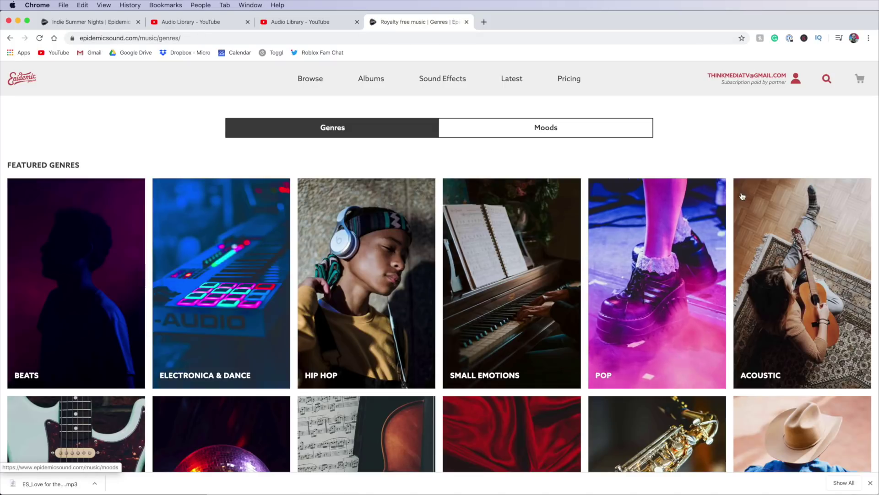
pyautogui.click(402, 282)
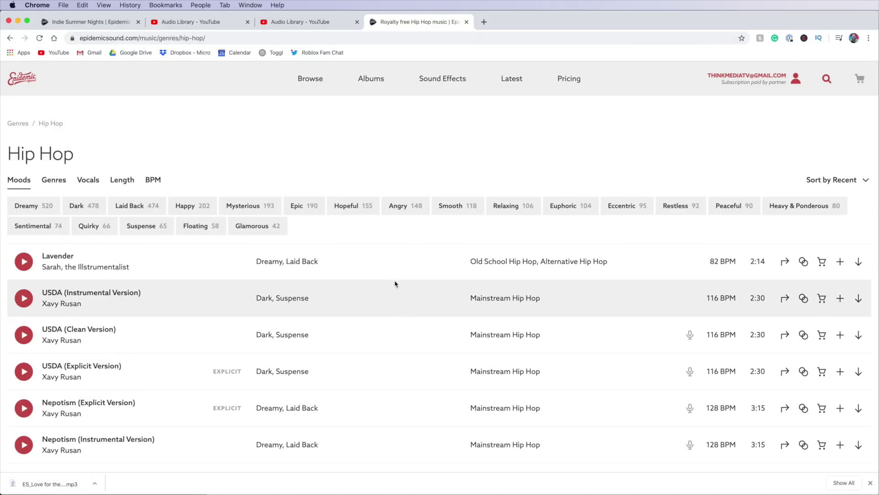
pyautogui.scroll(-2, 395, 283)
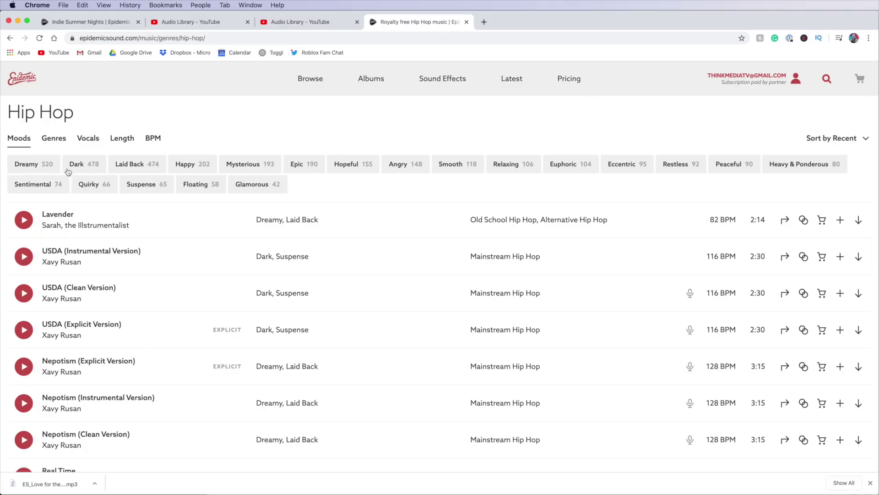
# Step: Filter hip hop to Happy, find tracks similar to It's Da Money, then browse Moods
pyautogui.click(195, 170)
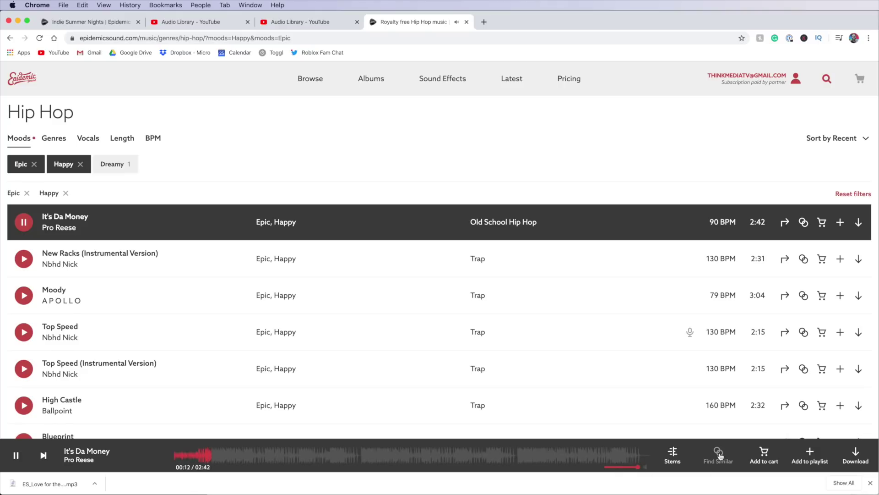
pyautogui.click(719, 454)
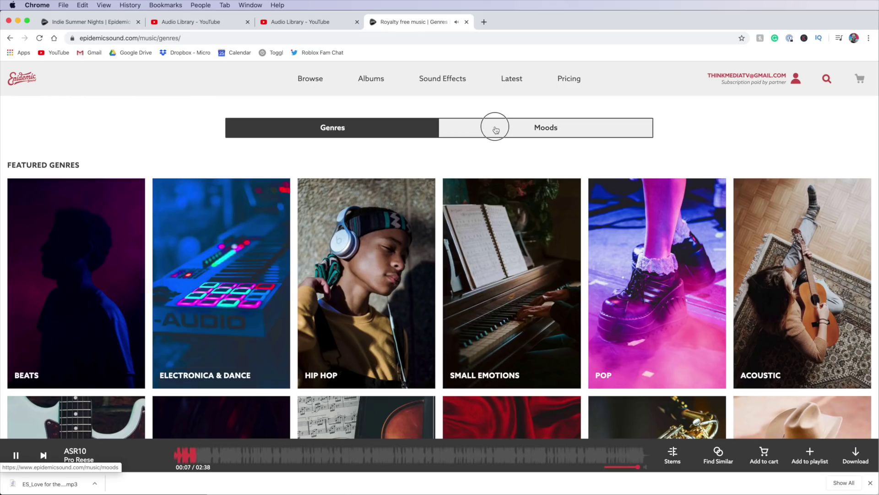
pyautogui.click(494, 128)
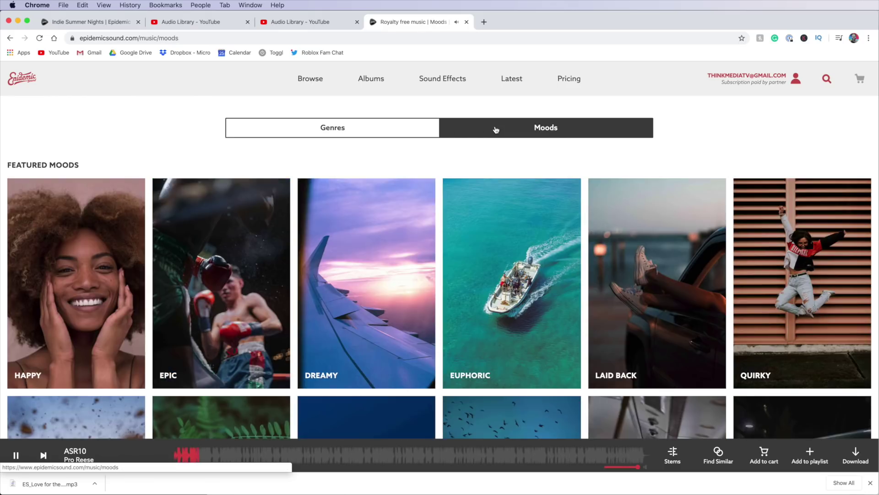
pyautogui.scroll(-2, 656, 222)
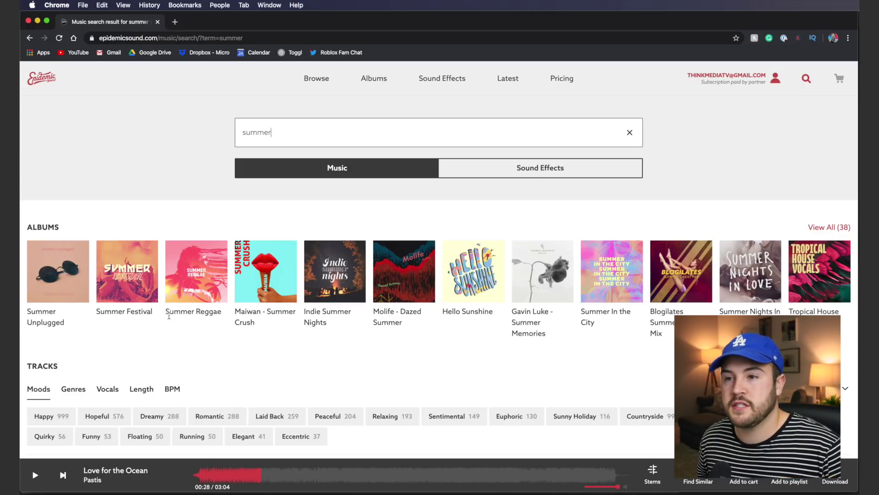
pyautogui.moveTo(335, 271)
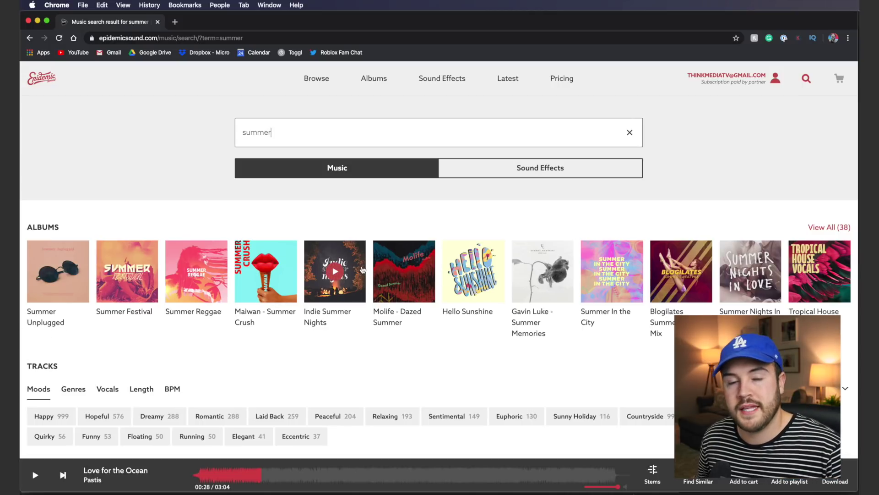
# Step: Preview Love for the Ocean on Indie Summer Nights and download its full mix
pyautogui.click(344, 289)
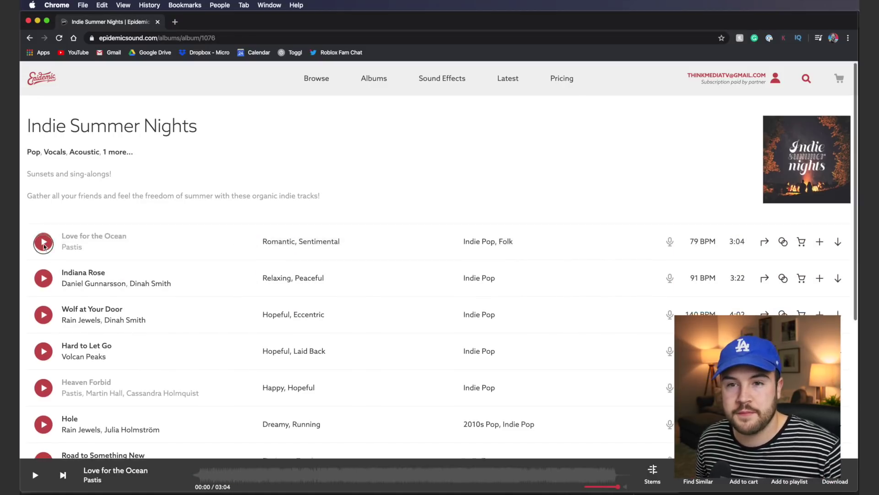
pyautogui.click(279, 472)
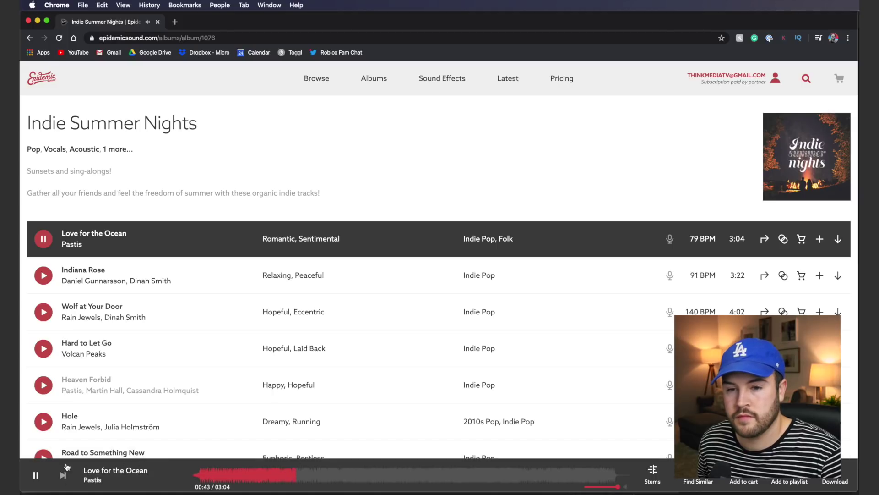
pyautogui.click(38, 475)
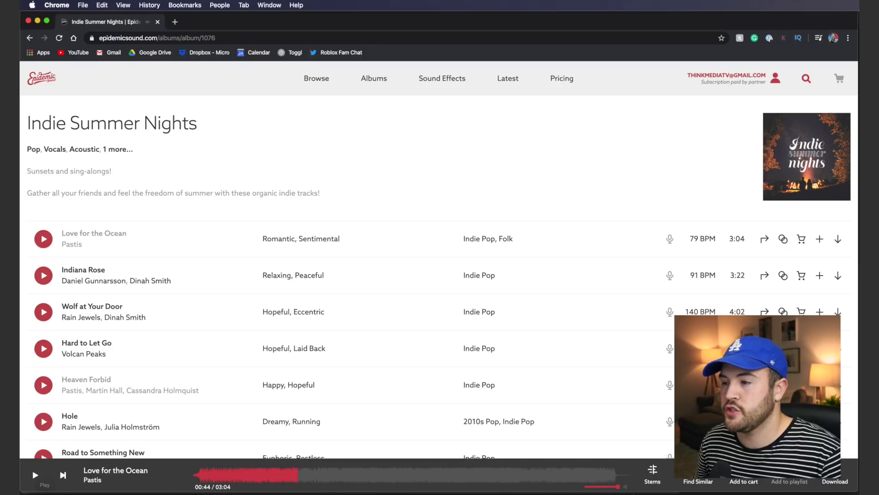
pyautogui.click(841, 478)
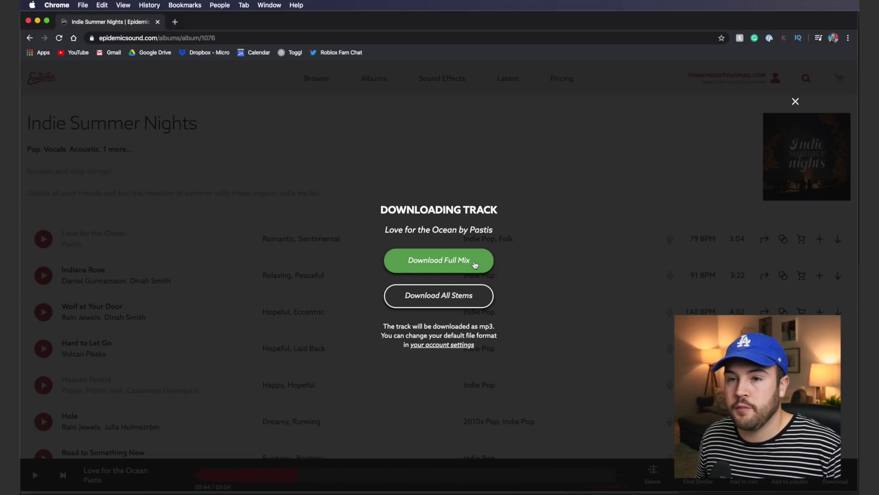
pyautogui.click(474, 264)
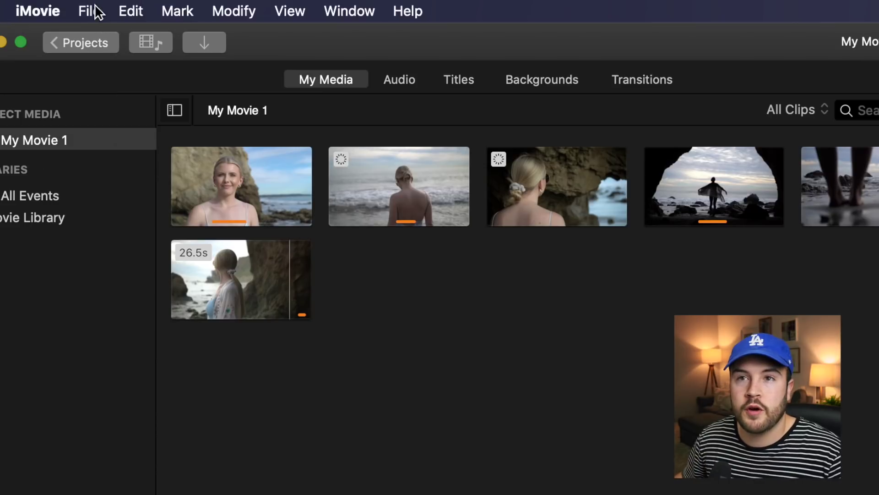
# Step: Drag ES_Love for the Ocean - Pastis.mp3 from Downloads below the beach clips
pyautogui.click(79, 4)
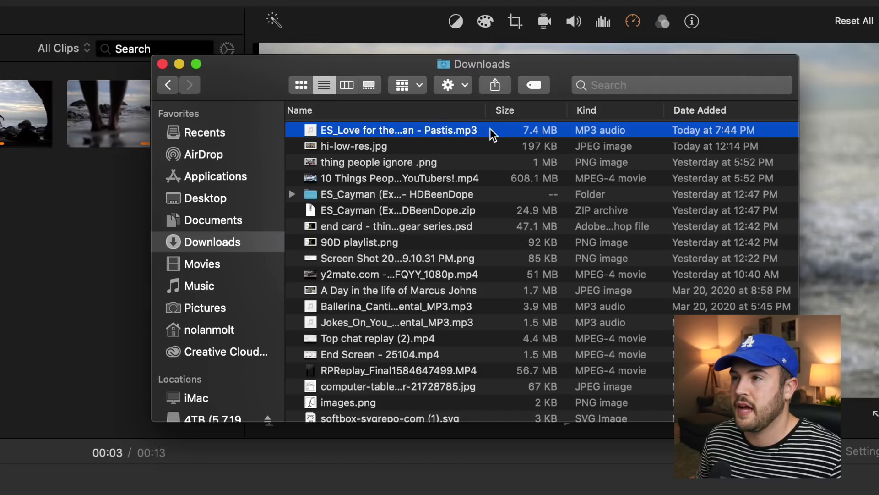
pyautogui.moveTo(490, 130); pyautogui.dragTo(59, 447)
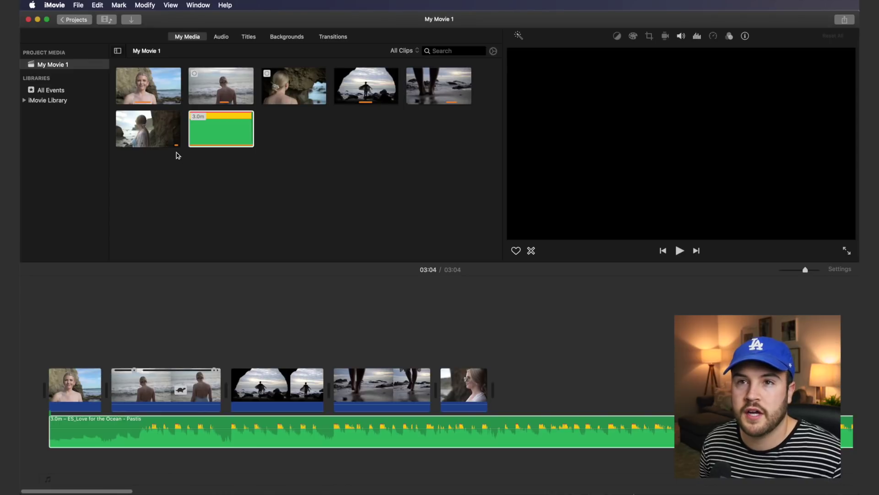
# Step: Bring up the Import Media window and browse the home folders
pyautogui.click(79, 5)
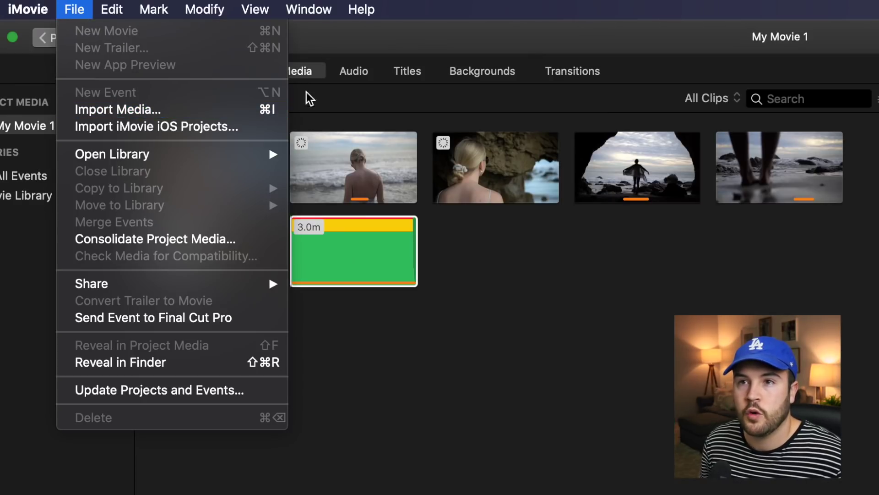
pyautogui.click(281, 47)
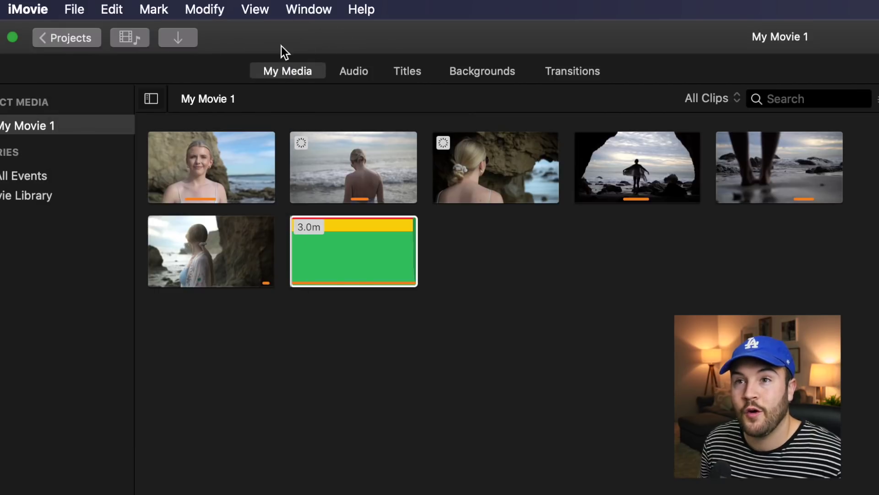
pyautogui.click(193, 44)
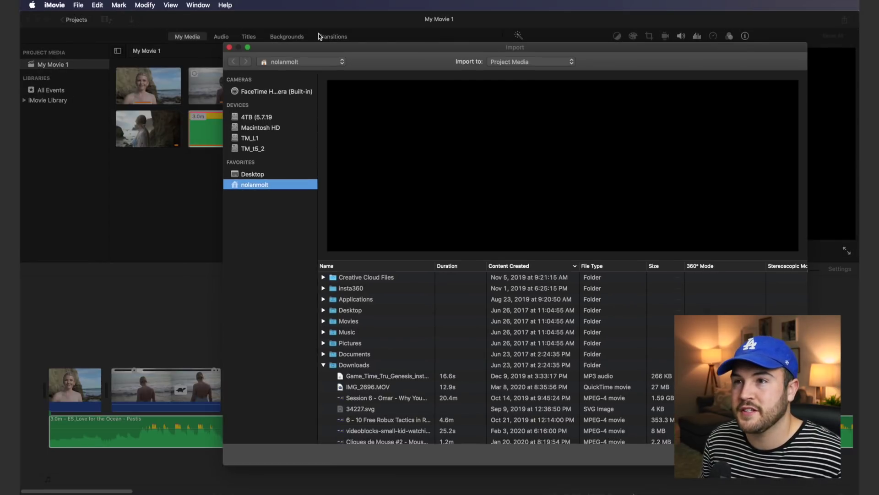
pyautogui.moveTo(370, 53); pyautogui.dragTo(287, 34)
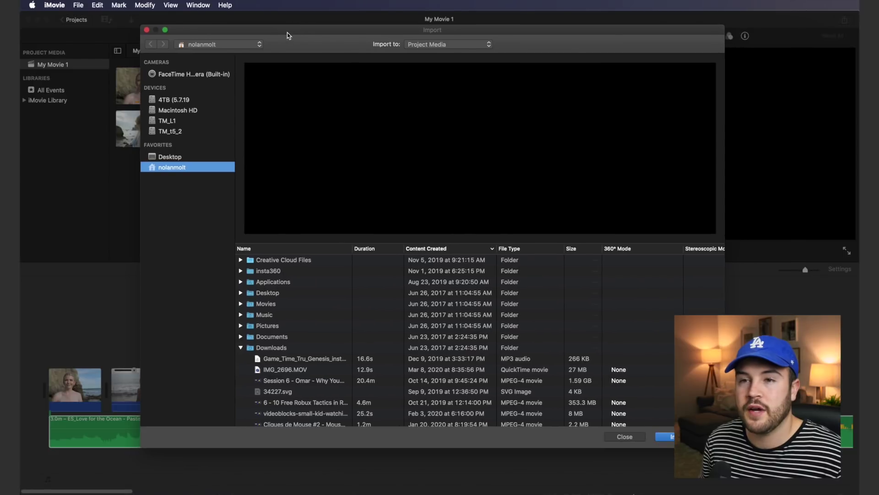
pyautogui.click(206, 157)
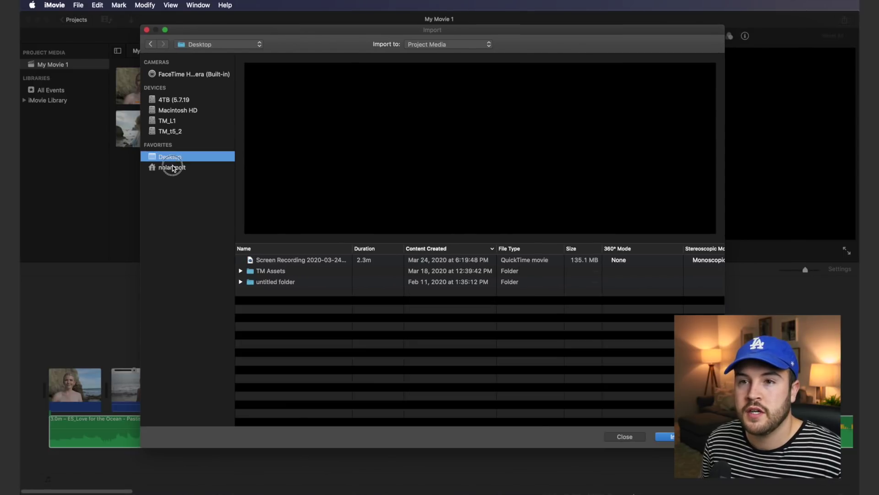
pyautogui.click(164, 167)
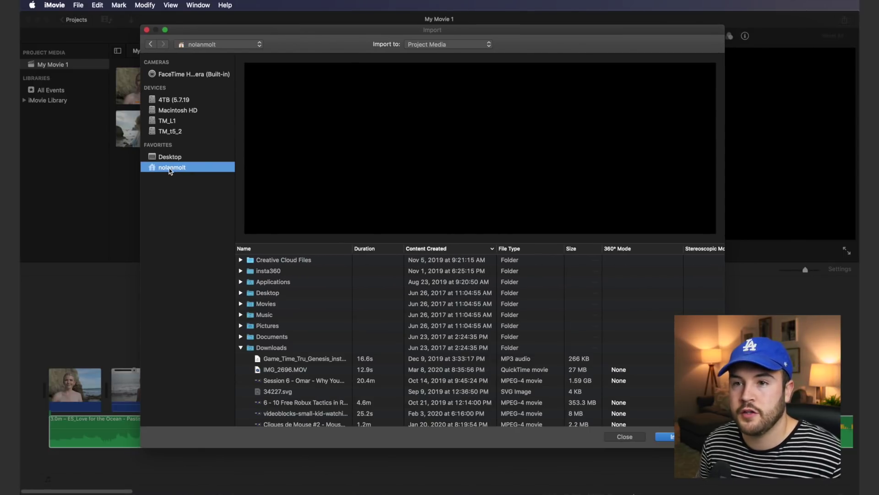
pyautogui.scroll(-2, 255, 347)
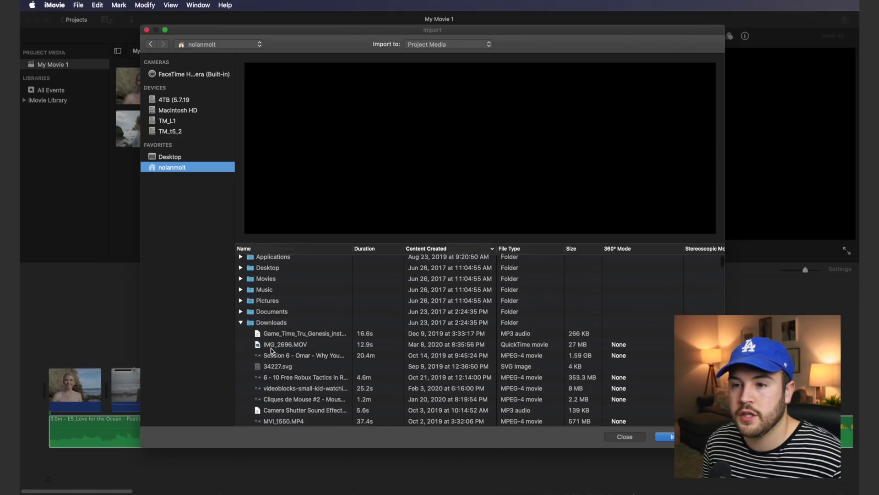
pyautogui.scroll(-3, 271, 335)
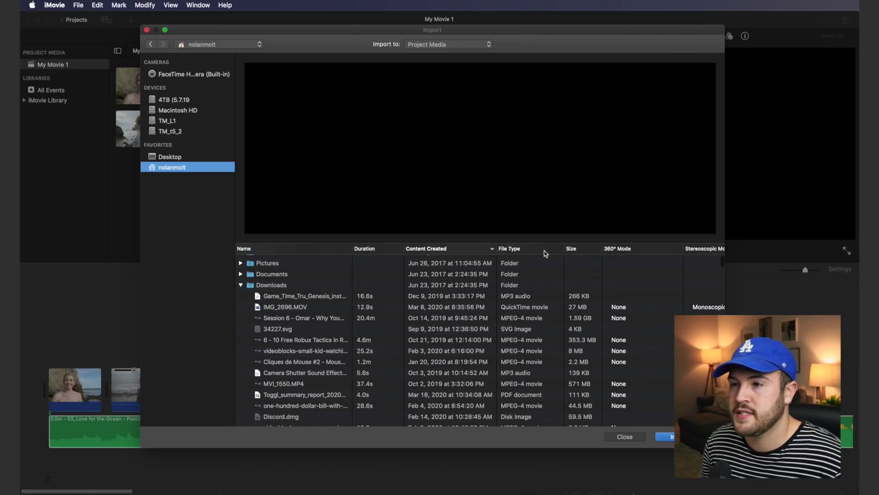
# Step: Sort Downloads newest first and import the Love for the Ocean mp3
pyautogui.click(438, 248)
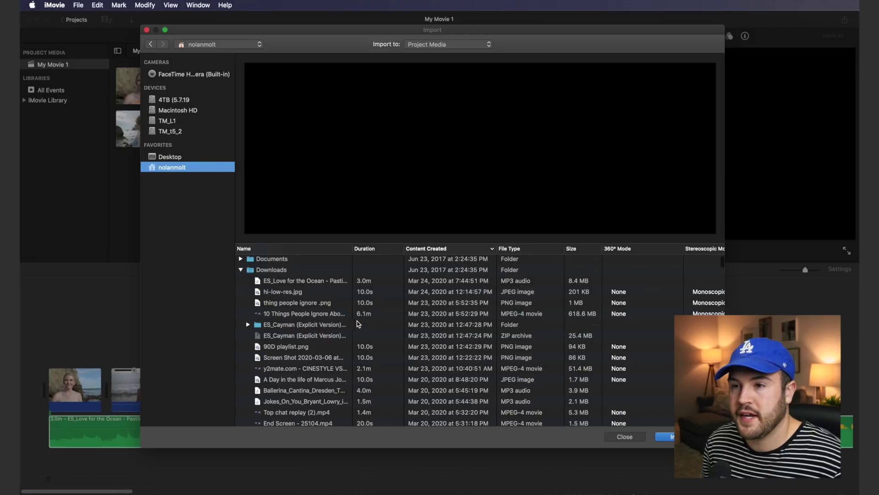
pyautogui.click(317, 281)
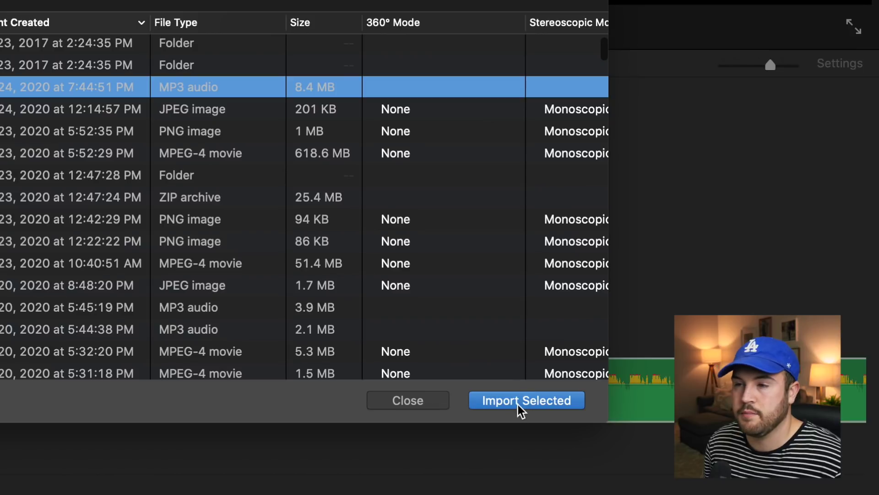
pyautogui.click(668, 437)
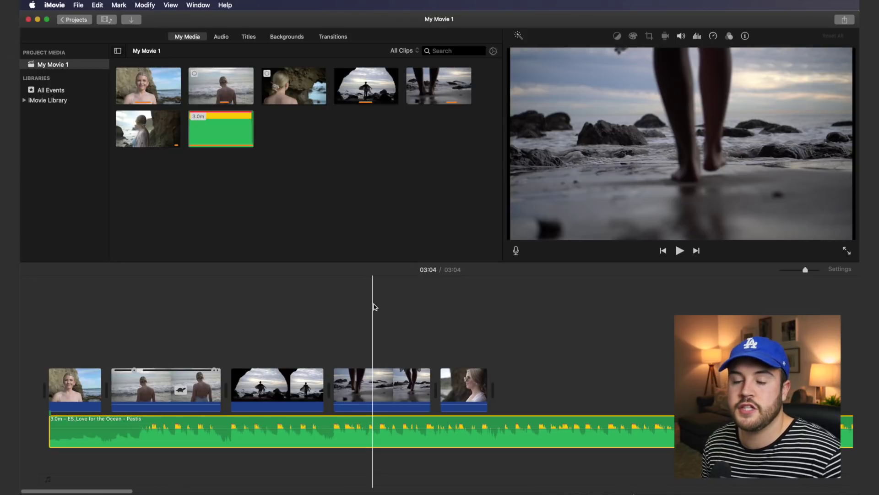
# Step: Zoom out, trim the song's intro and move it to the movie start
pyautogui.click(50, 327)
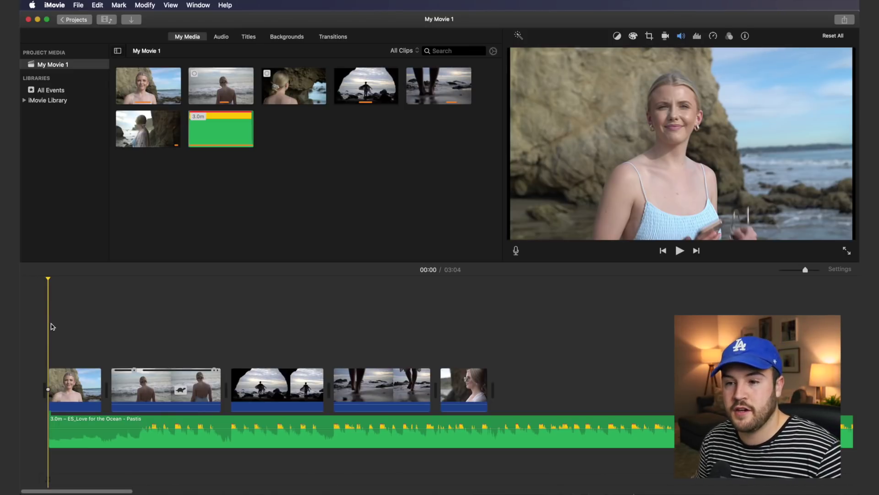
pyautogui.press('super+minus')
pyautogui.click(408, 409)
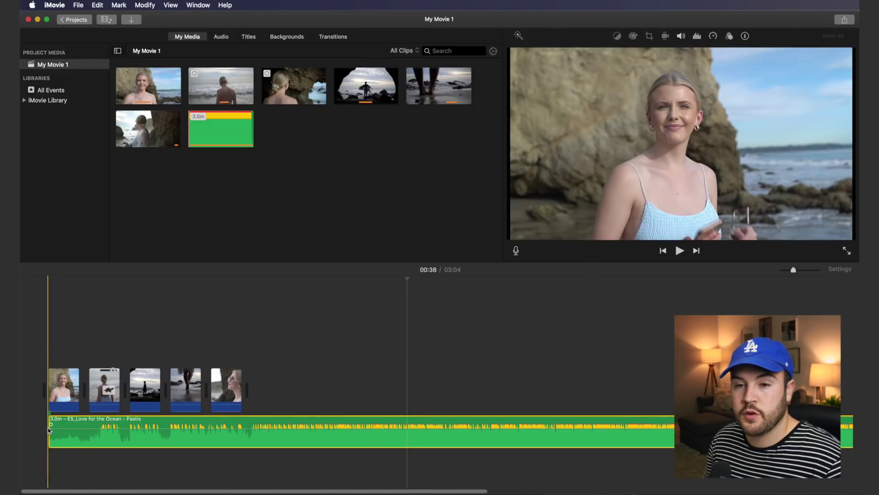
pyautogui.moveTo(50, 424); pyautogui.dragTo(228, 424)
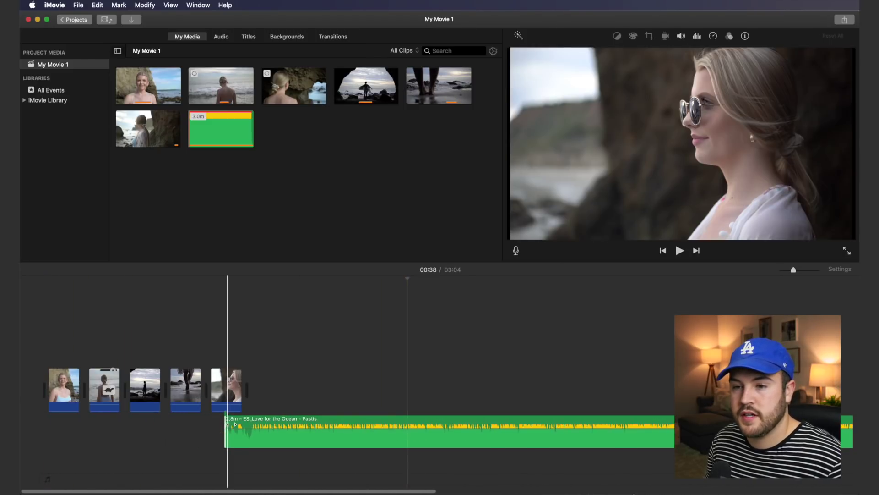
pyautogui.moveTo(403, 423); pyautogui.dragTo(230, 422)
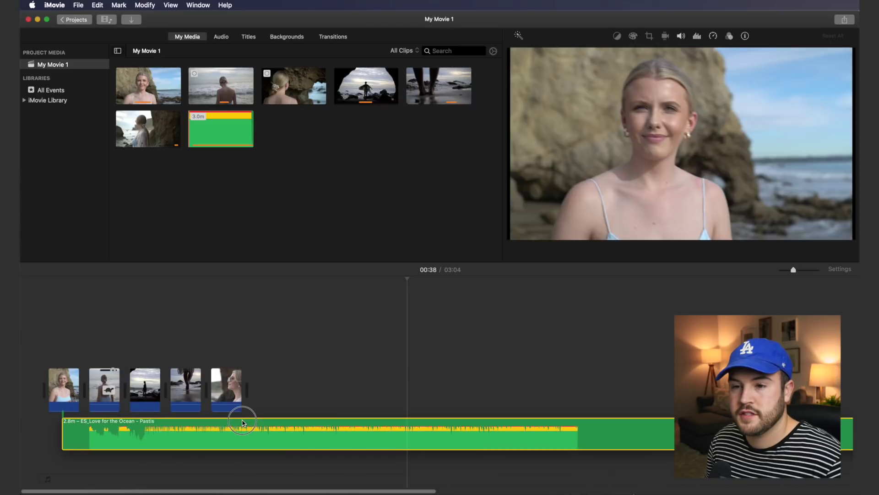
pyautogui.moveTo(51, 426)
pyautogui.mouseDown()
pyautogui.moveTo(241, 423)
pyautogui.moveTo(72, 424)
pyautogui.mouseUp()
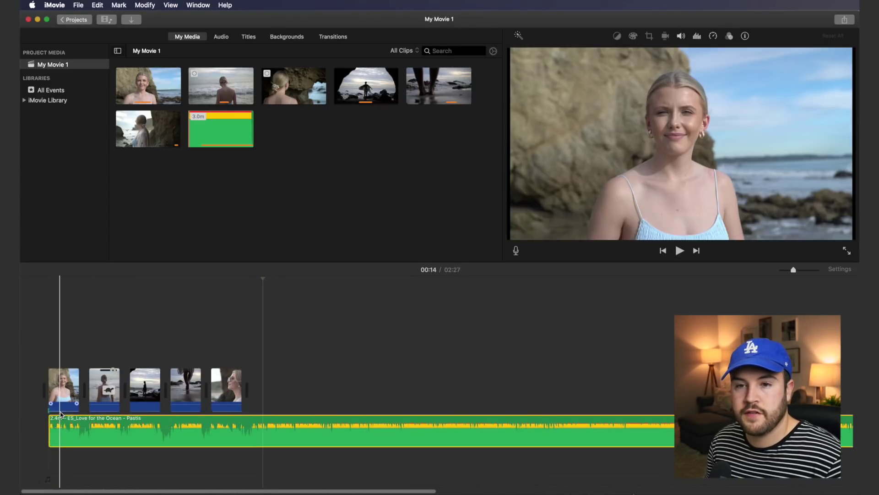
# Step: Play the opening to check the song, then trim a little more off its start
pyautogui.click(51, 350)
pyautogui.press('space')
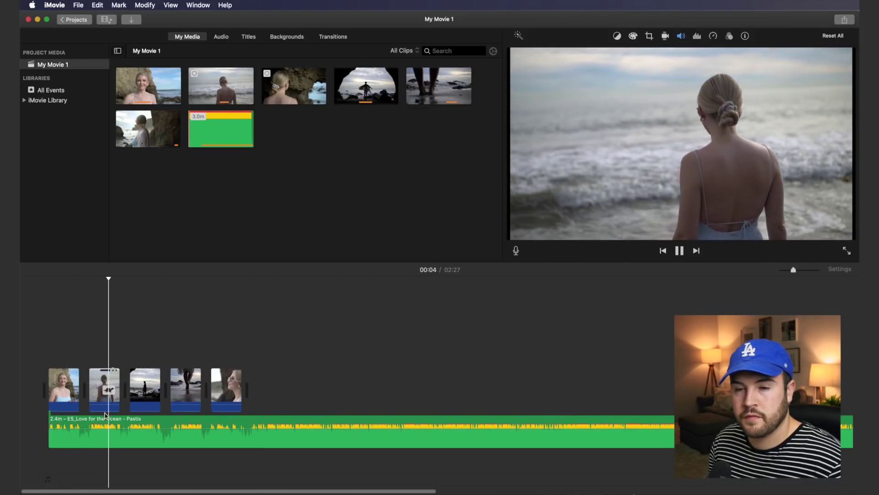
pyautogui.press('space')
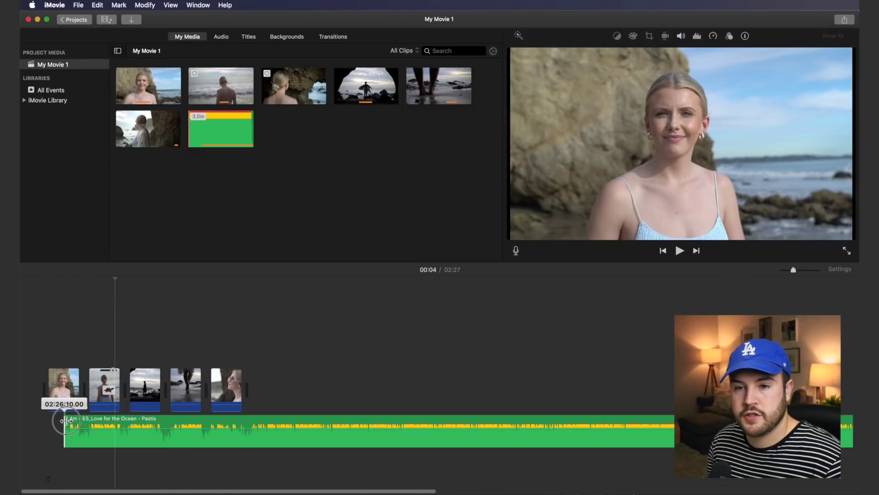
pyautogui.moveTo(52, 421); pyautogui.dragTo(75, 426)
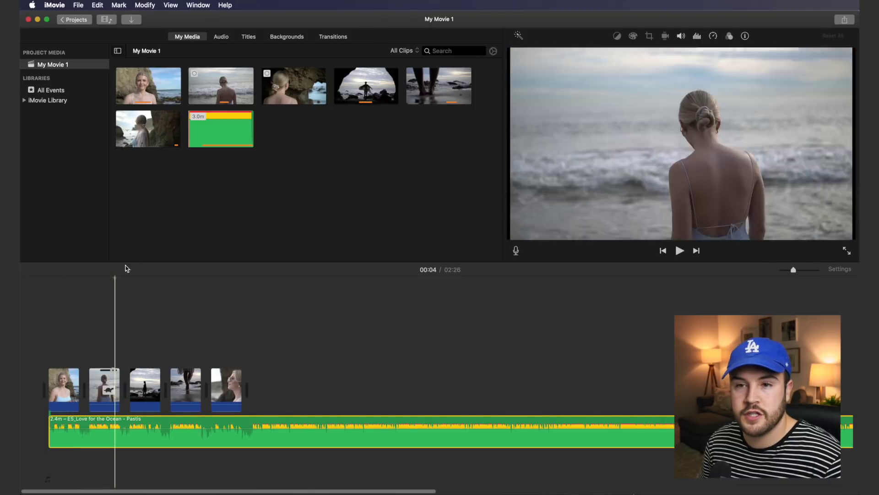
# Step: Add a fade-in to the start of Love for the Ocean and play it back
pyautogui.moveTo(116, 279); pyautogui.dragTo(44, 290)
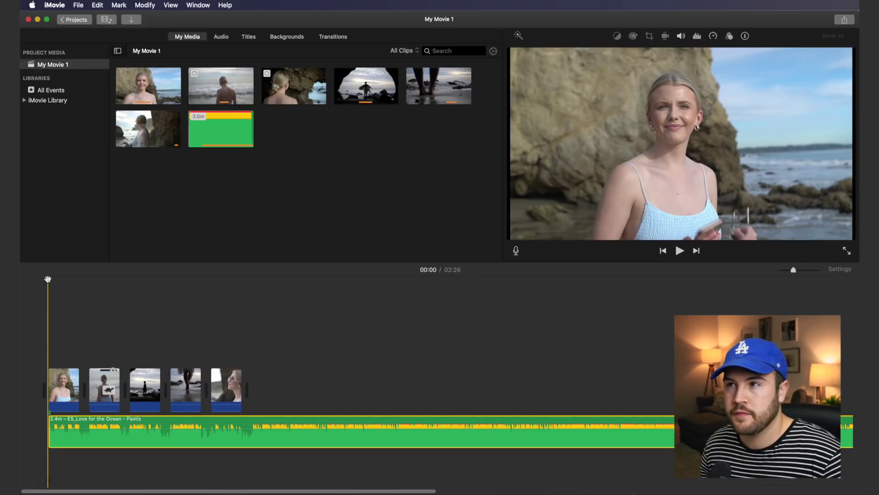
pyautogui.press('space')
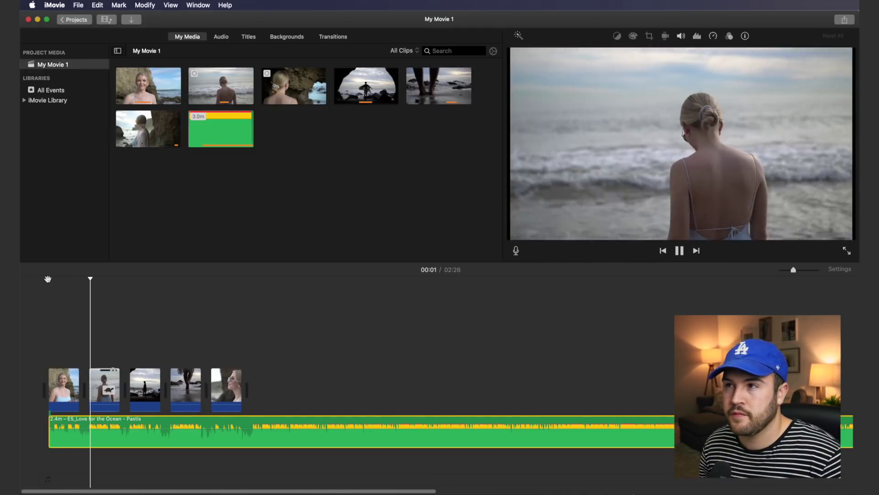
pyautogui.press('space')
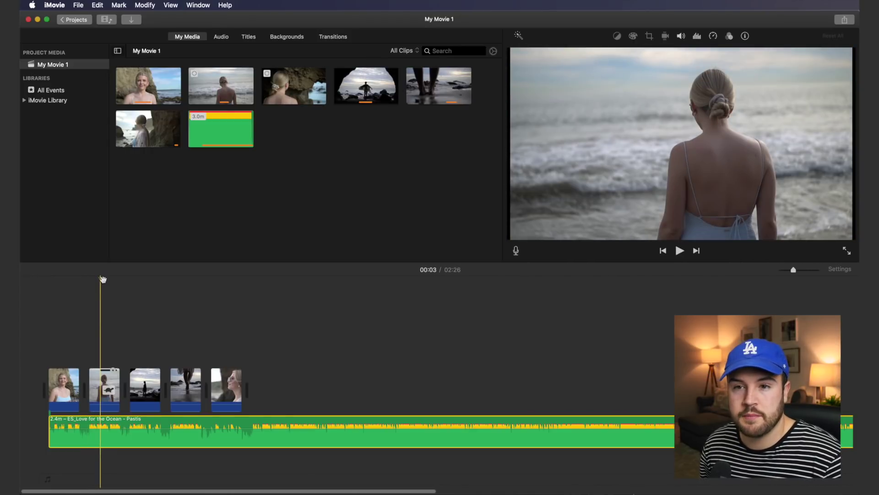
pyautogui.click(102, 279)
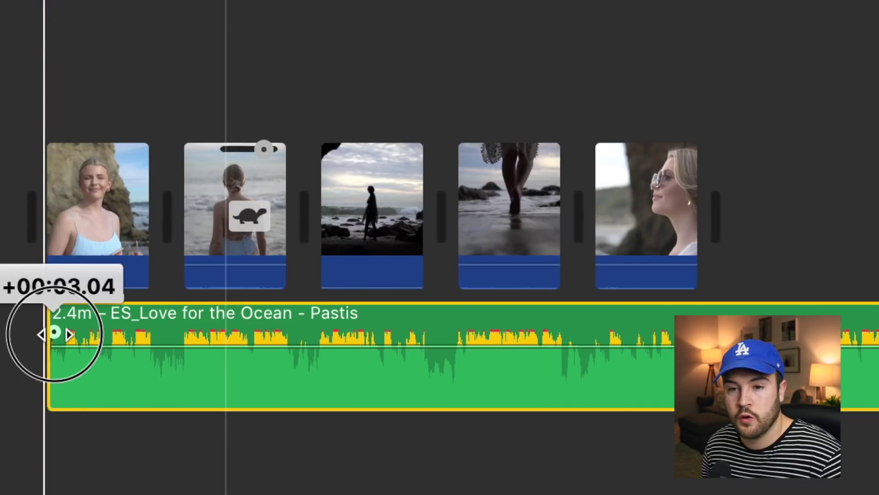
pyautogui.moveTo(55, 333)
pyautogui.mouseDown()
pyautogui.moveTo(211, 332)
pyautogui.moveTo(212, 342)
pyautogui.mouseUp()
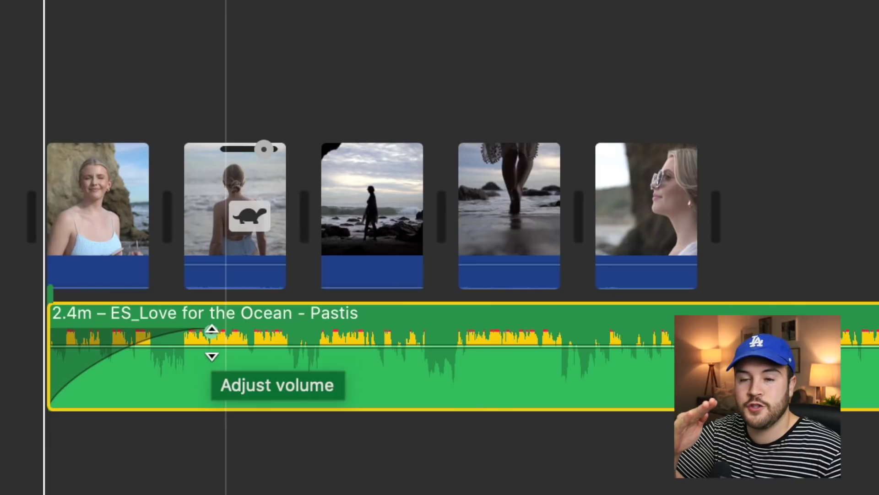
pyautogui.press('space')
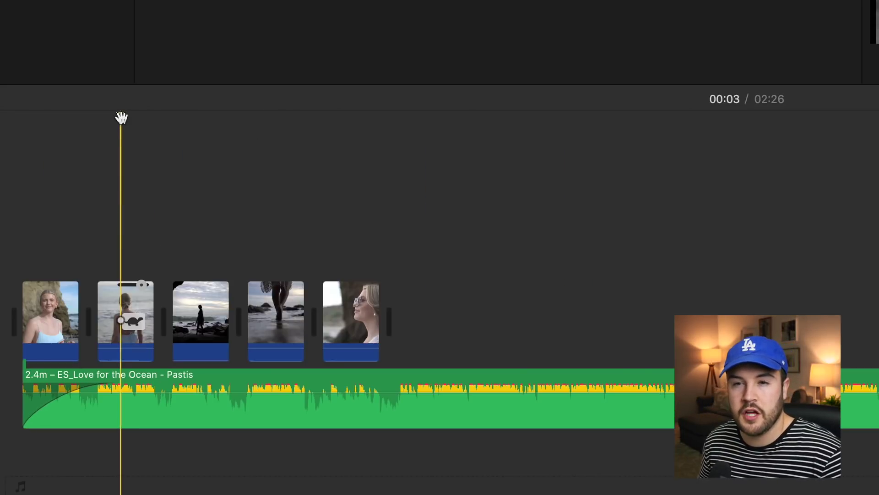
# Step: Replay the opening and shorten the song's fade-in
pyautogui.moveTo(121, 117); pyautogui.dragTo(4, 126)
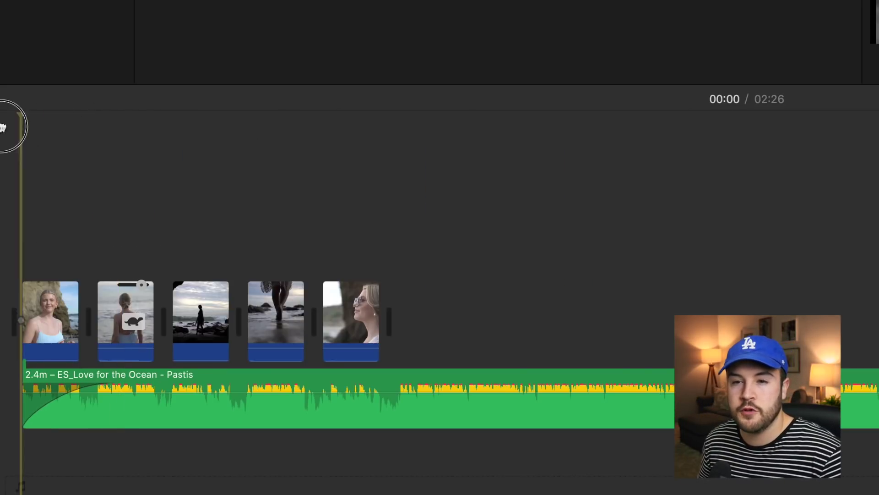
pyautogui.press('space')
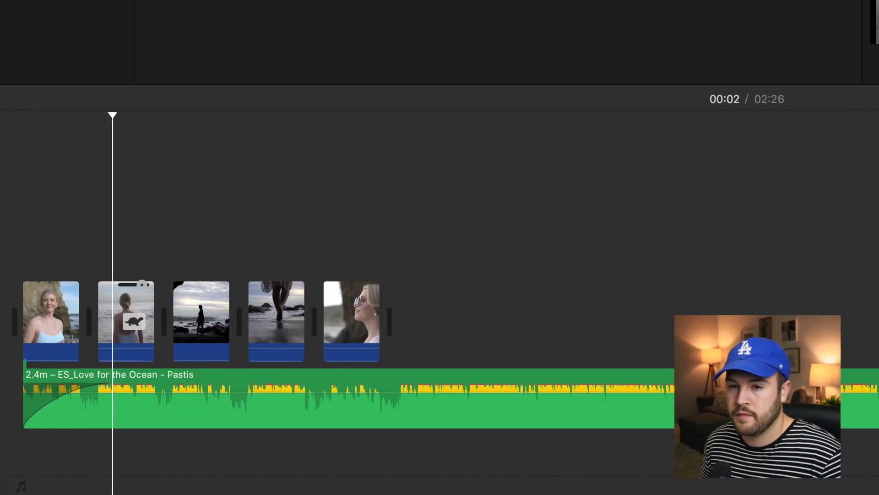
pyautogui.press('space')
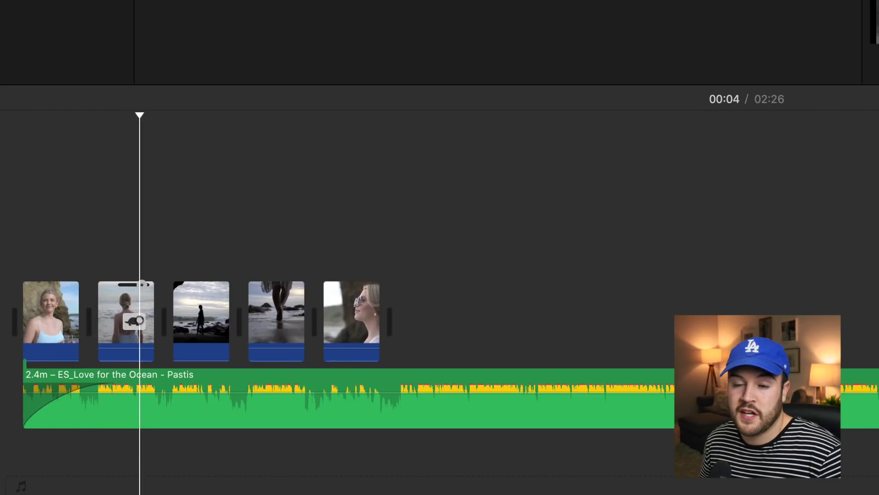
pyautogui.moveTo(113, 396)
pyautogui.mouseDown()
pyautogui.moveTo(64, 387)
pyautogui.moveTo(425, 385)
pyautogui.moveTo(73, 409)
pyautogui.moveTo(48, 401)
pyautogui.mouseUp()
pyautogui.click(96, 265)
pyautogui.moveTo(98, 112)
pyautogui.mouseDown()
pyautogui.moveTo(71, 123)
pyautogui.moveTo(23, 118)
pyautogui.mouseUp()
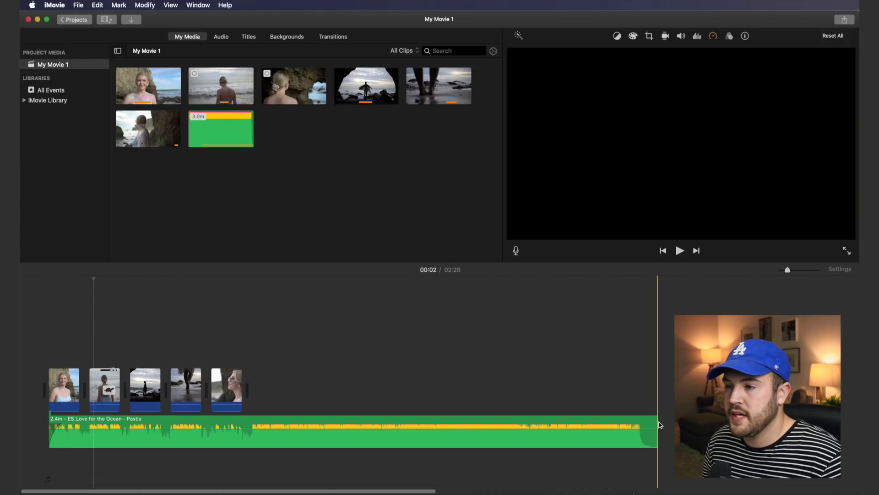
# Step: Trim the song's end to the last clip at 13.1 seconds and add a fade-out
pyautogui.moveTo(656, 422); pyautogui.dragTo(244, 417)
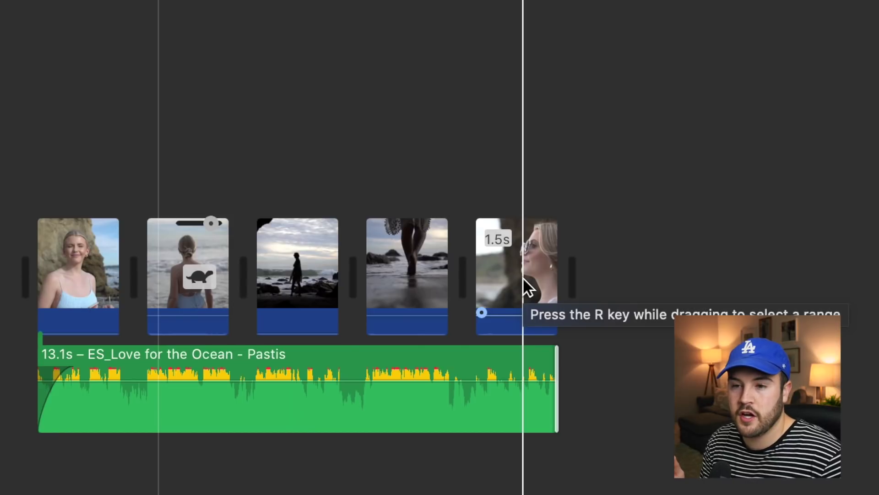
pyautogui.press('space')
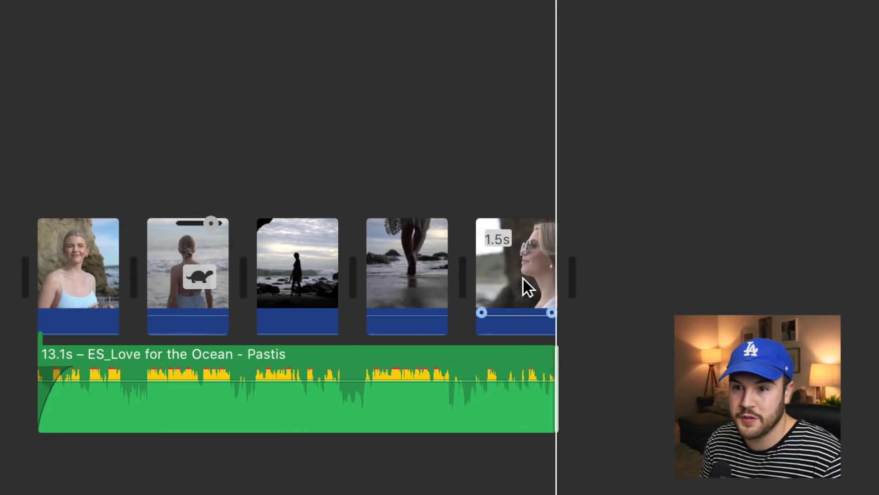
pyautogui.moveTo(553, 371); pyautogui.dragTo(490, 371)
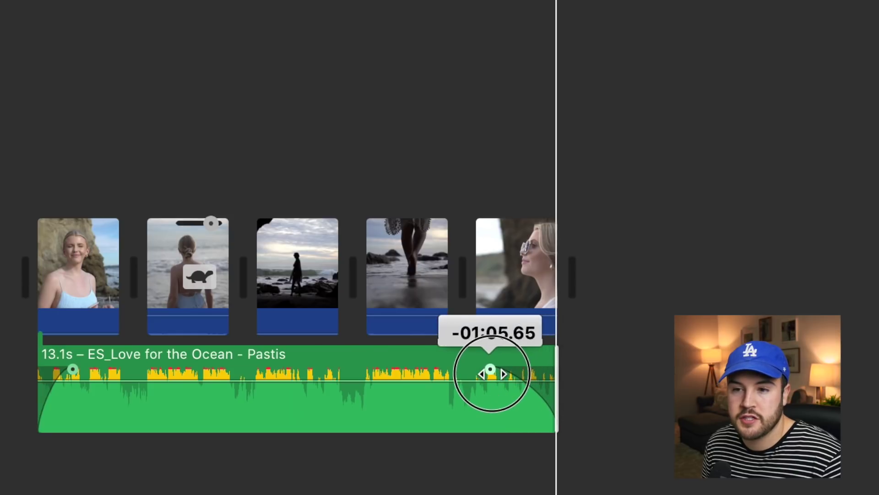
pyautogui.moveTo(490, 372); pyautogui.dragTo(485, 372)
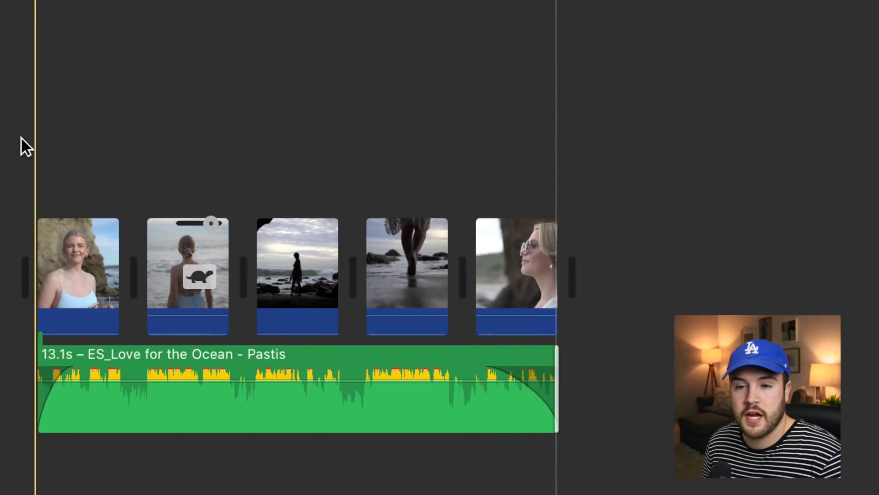
pyautogui.click(31, 82)
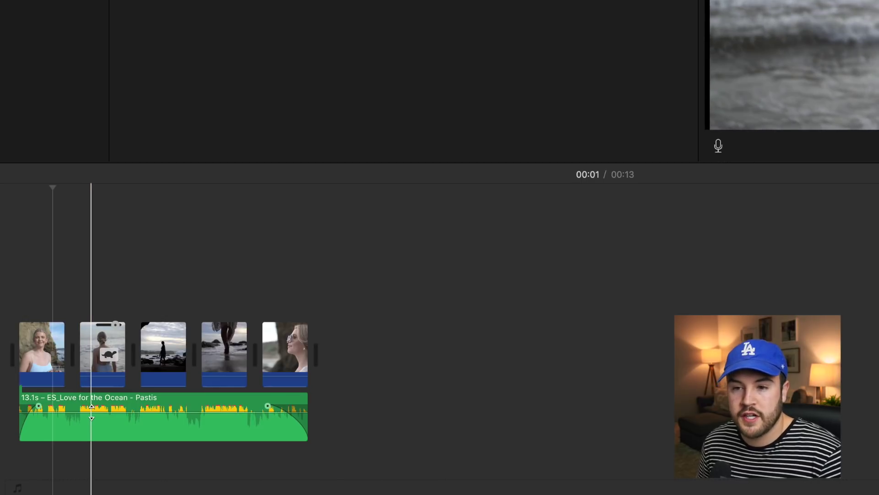
pyautogui.scroll(3, 91, 411)
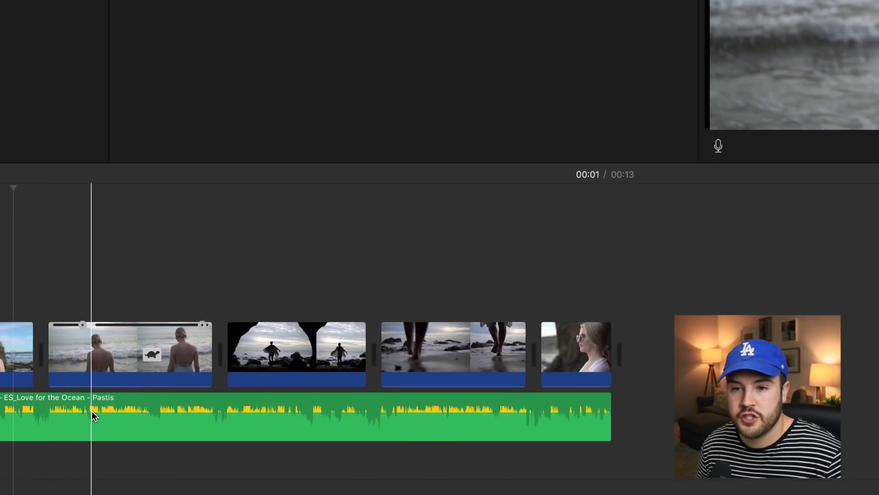
pyautogui.scroll(3, 92, 411)
pyautogui.hscroll(-5, 91, 410)
# Step: Drag the song's volume line down to about 25% and play back to check
pyautogui.click(119, 417)
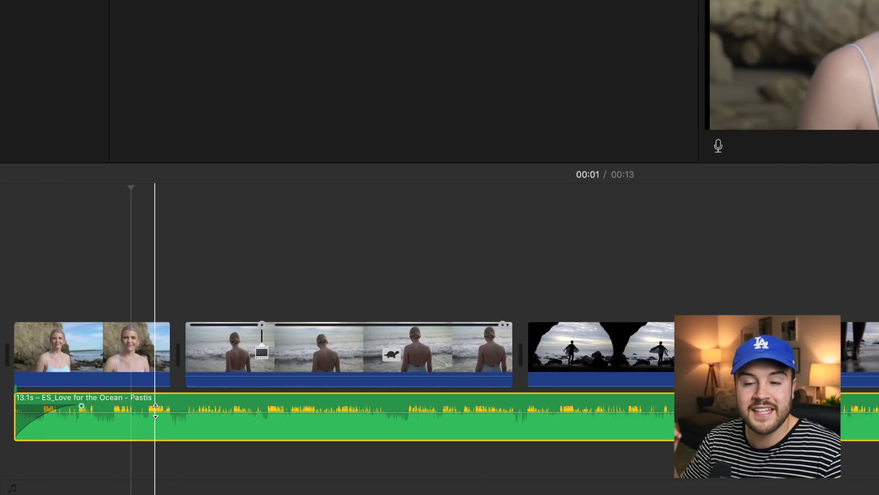
pyautogui.moveTo(155, 410)
pyautogui.mouseDown()
pyautogui.moveTo(154, 421)
pyautogui.moveTo(156, 411)
pyautogui.mouseUp()
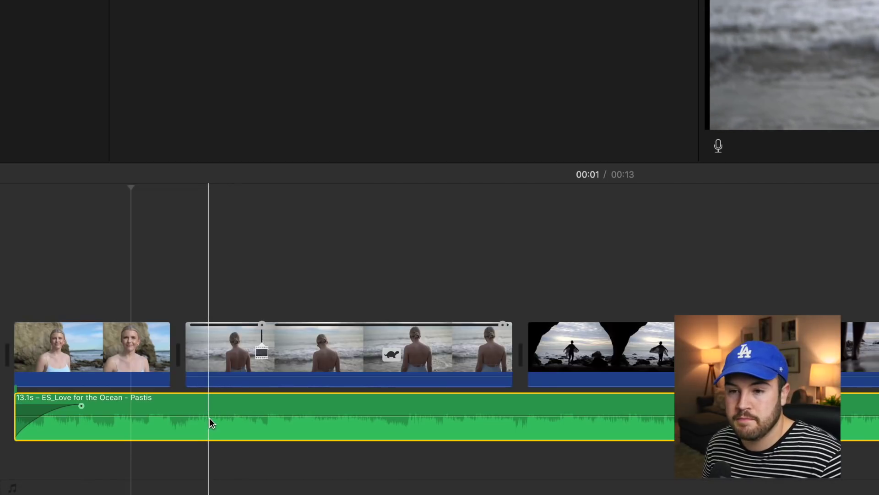
pyautogui.moveTo(212, 409); pyautogui.dragTo(209, 416)
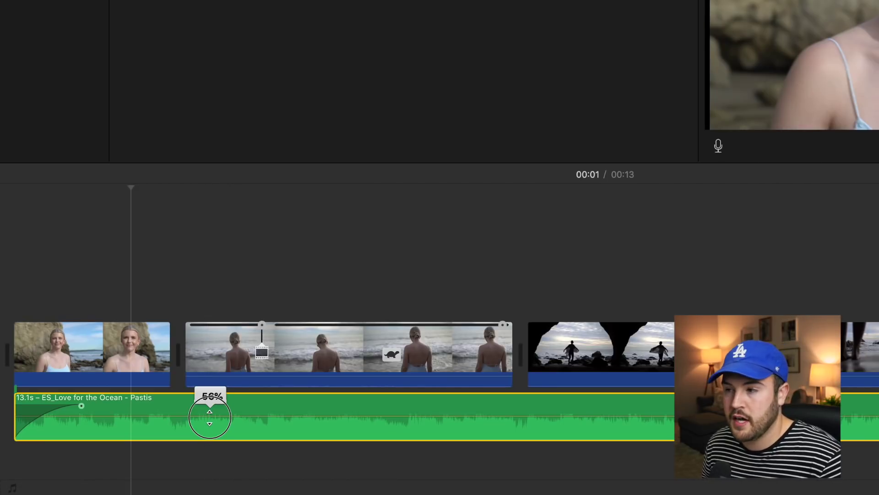
pyautogui.moveTo(210, 416); pyautogui.dragTo(209, 425)
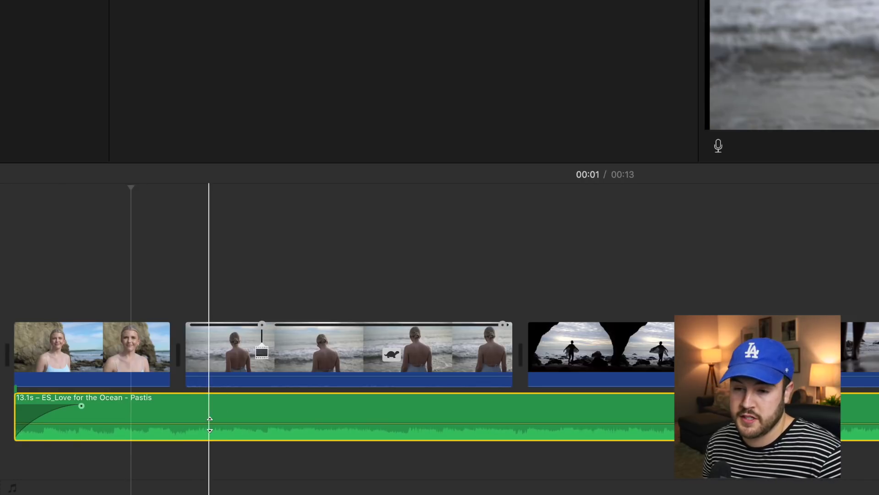
pyautogui.moveTo(134, 380)
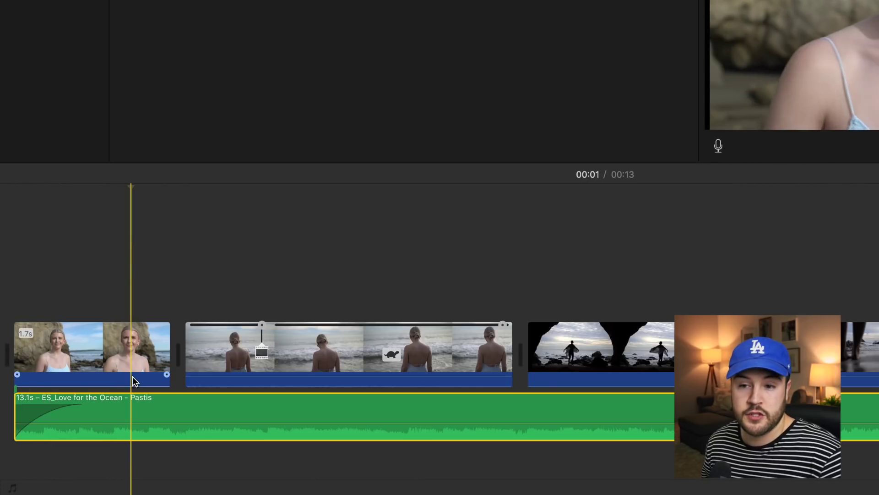
pyautogui.press('space')
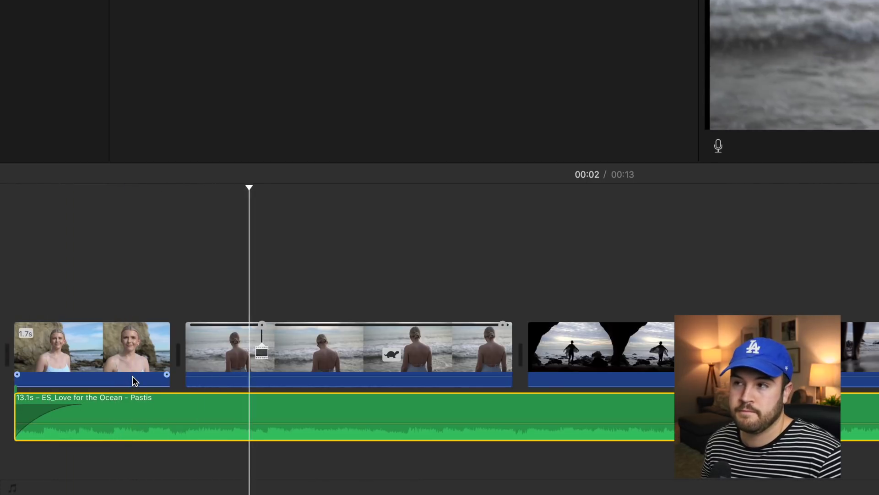
pyautogui.press('space')
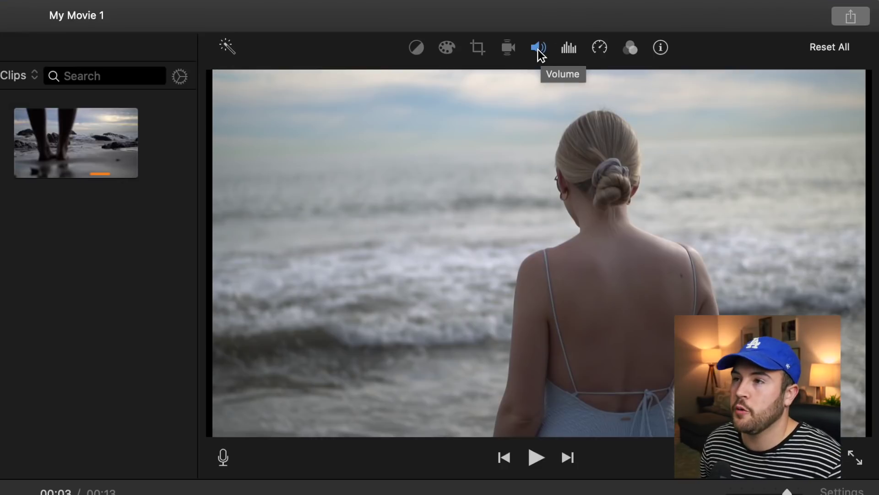
# Step: Set the second clip's volume to 14% and enable Lower volume of other clips
pyautogui.click(681, 38)
pyautogui.moveTo(362, 83); pyautogui.dragTo(395, 91)
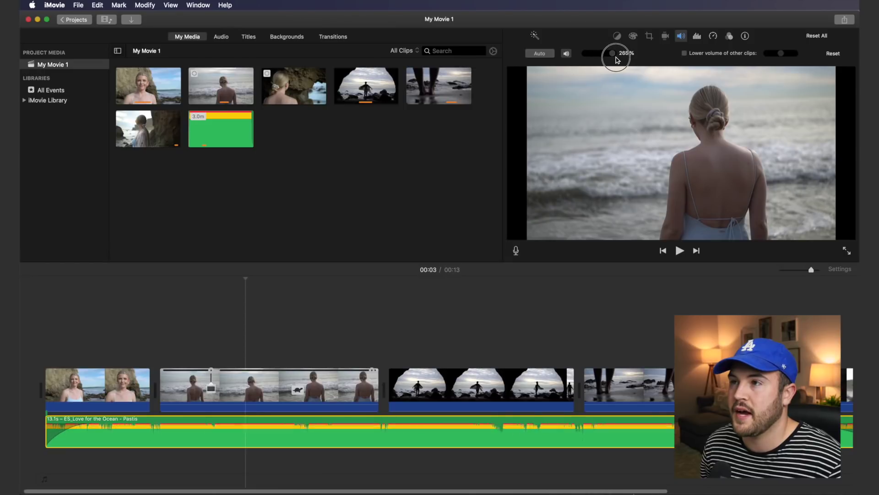
pyautogui.moveTo(616, 60); pyautogui.dragTo(610, 60)
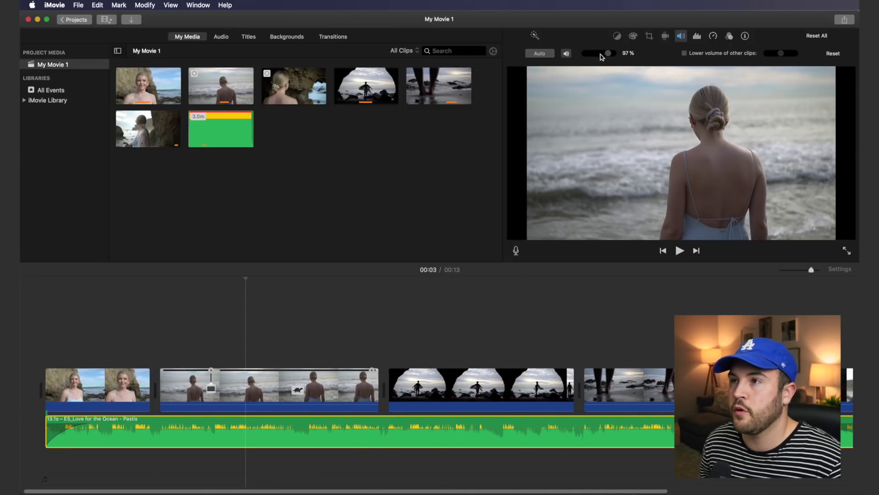
pyautogui.moveTo(607, 55); pyautogui.dragTo(584, 63)
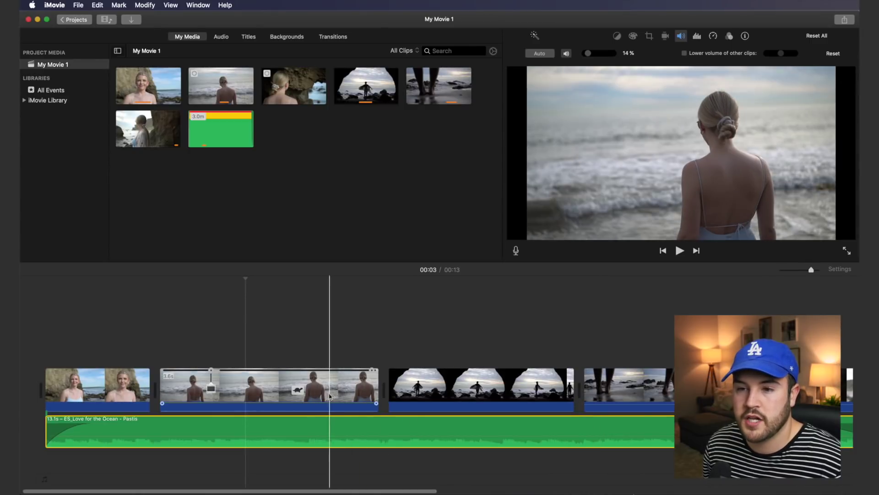
pyautogui.click(684, 53)
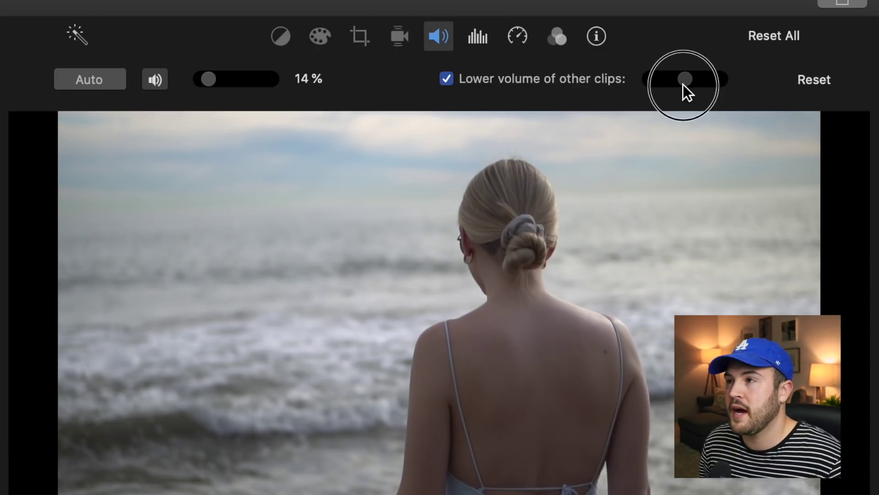
pyautogui.moveTo(684, 84)
pyautogui.mouseDown()
pyautogui.moveTo(662, 87)
pyautogui.moveTo(708, 85)
pyautogui.moveTo(688, 84)
pyautogui.mouseUp()
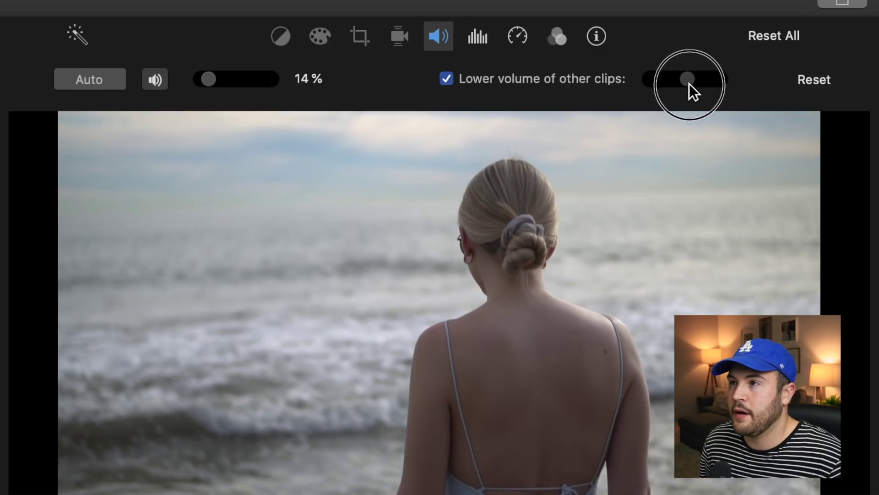
# Step: Turn off lowering other clips' volume and raise the song back to 100%
pyautogui.click(447, 80)
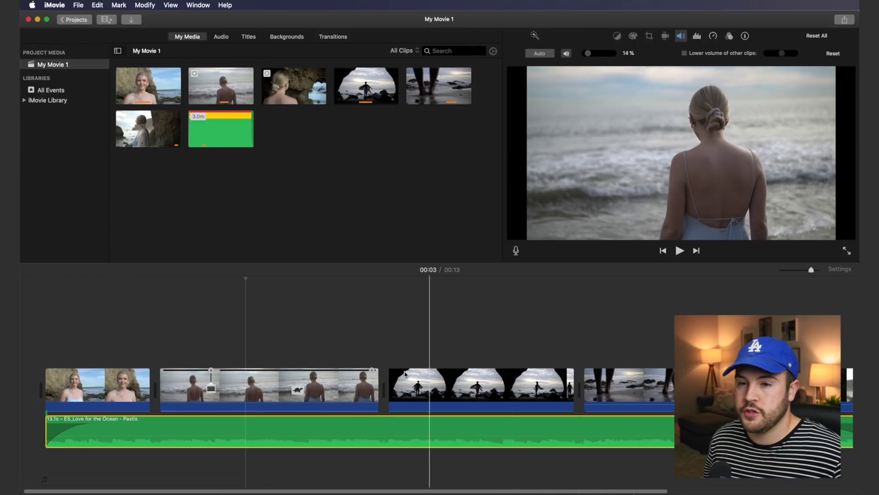
pyautogui.click(190, 323)
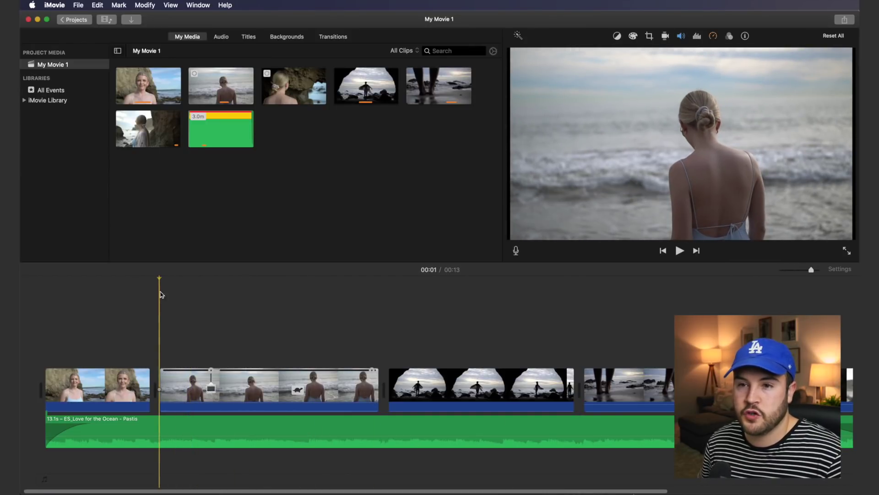
pyautogui.click(358, 397)
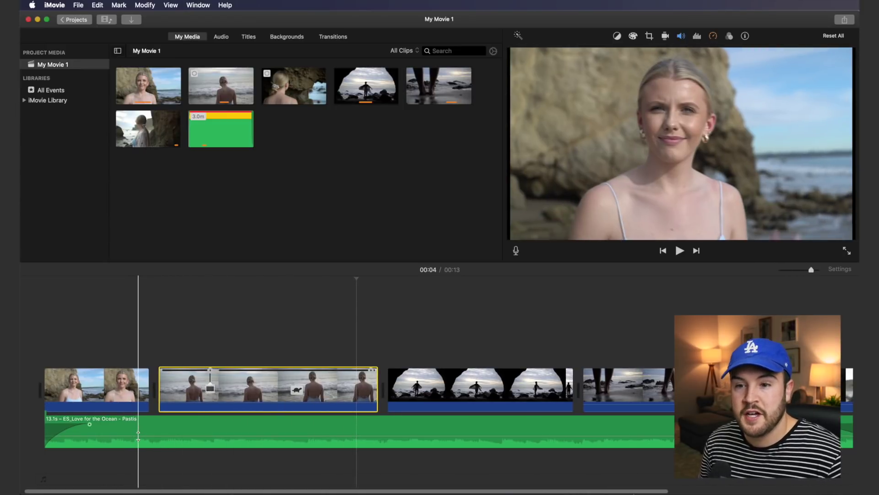
pyautogui.moveTo(138, 434); pyautogui.dragTo(140, 430)
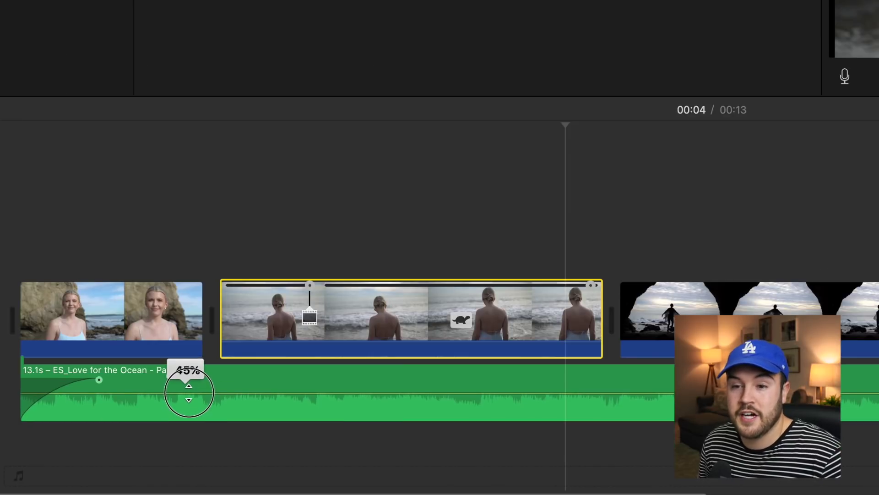
pyautogui.moveTo(189, 392); pyautogui.dragTo(193, 386)
pyautogui.click(219, 234)
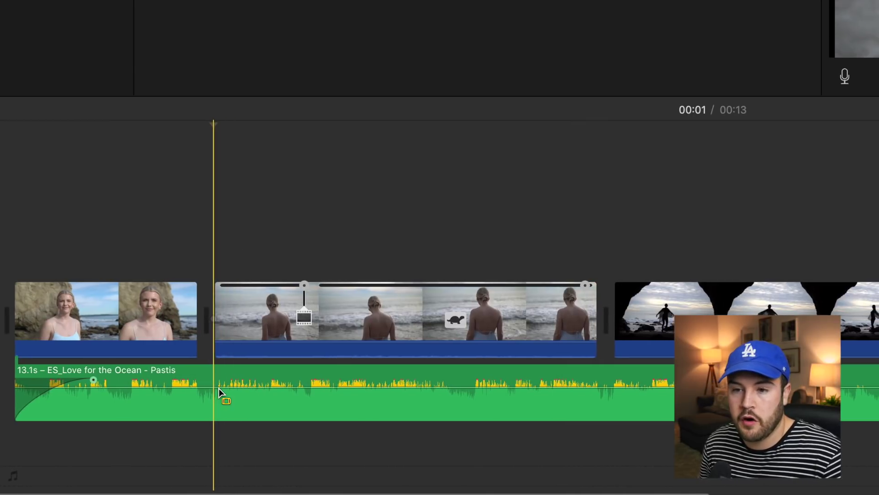
# Step: Mark the song range under the wading-woman clip and drag its volume to 10%
pyautogui.moveTo(217, 378); pyautogui.dragTo(601, 399)
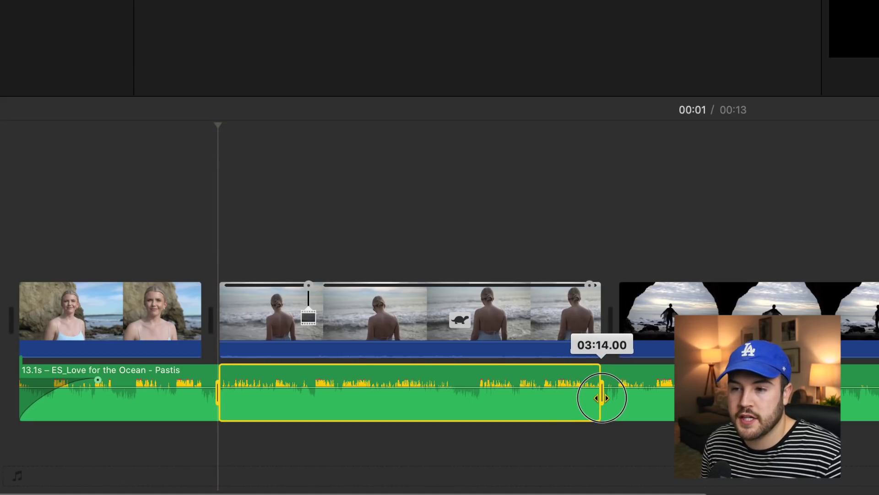
pyautogui.press('Down')
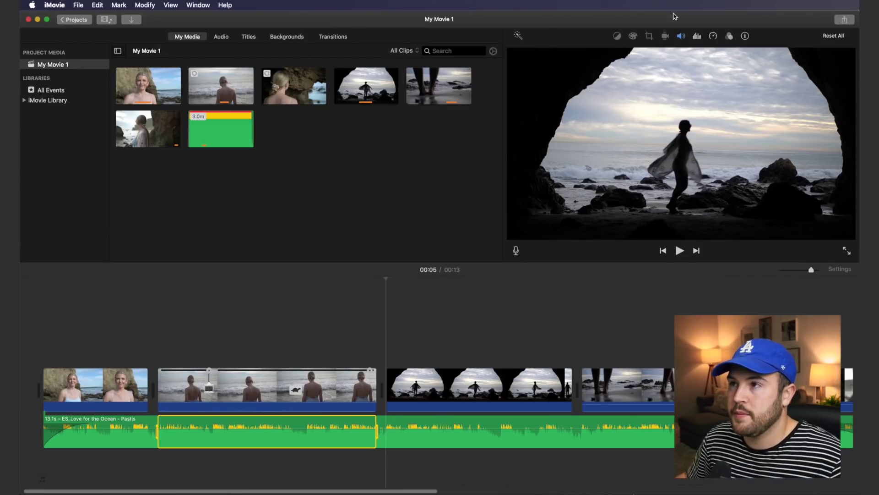
pyautogui.click(681, 36)
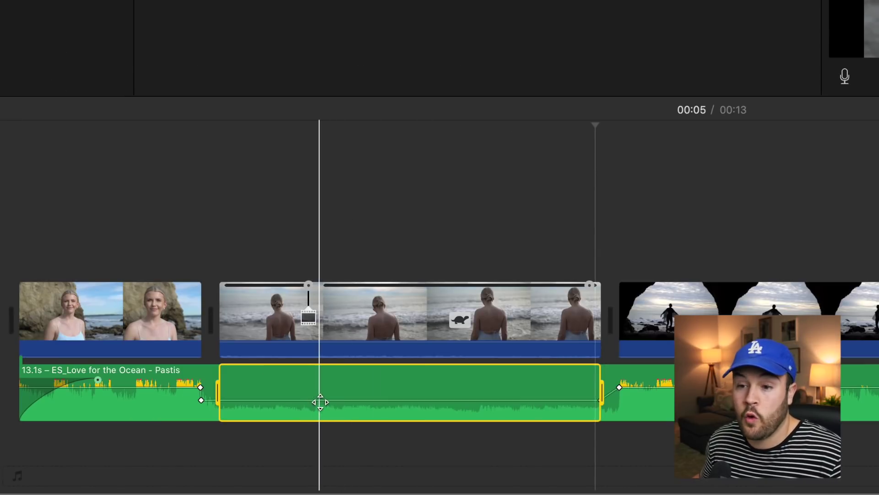
pyautogui.moveTo(320, 401); pyautogui.dragTo(320, 401)
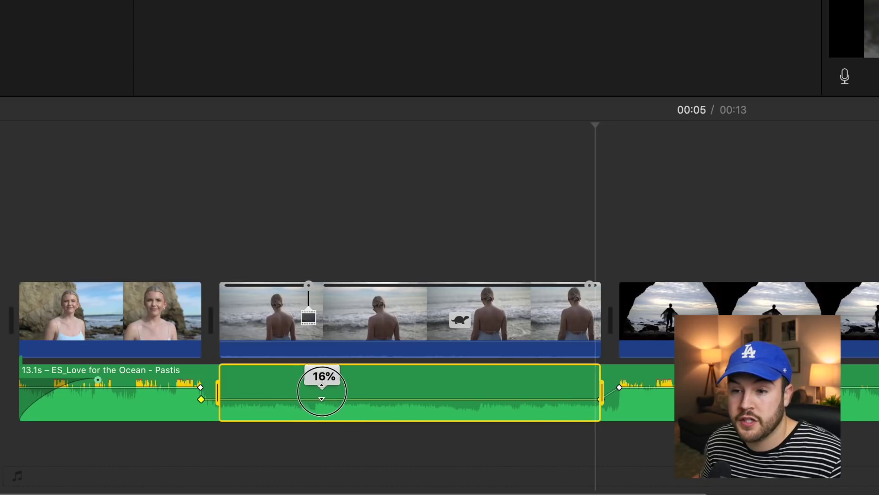
pyautogui.moveTo(321, 400); pyautogui.dragTo(271, 402)
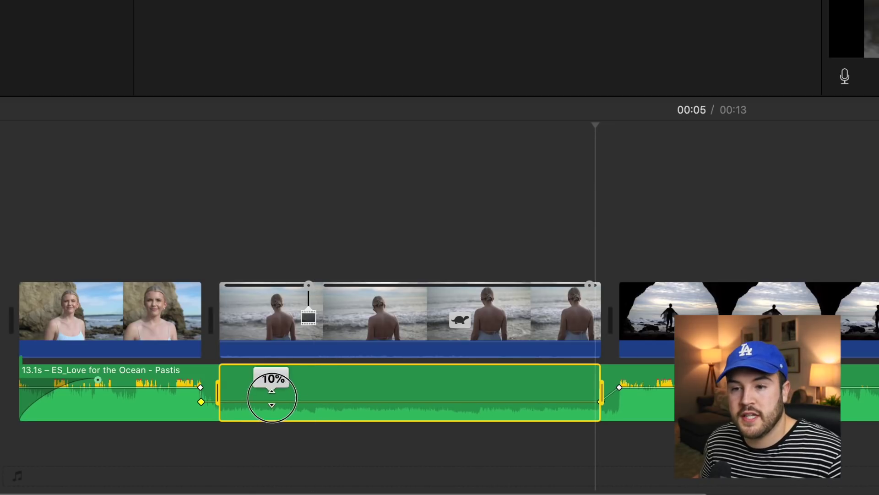
# Step: Drag the dip's start keyframe earlier and its rise keyframe earlier to widen the ramps
pyautogui.click(177, 429)
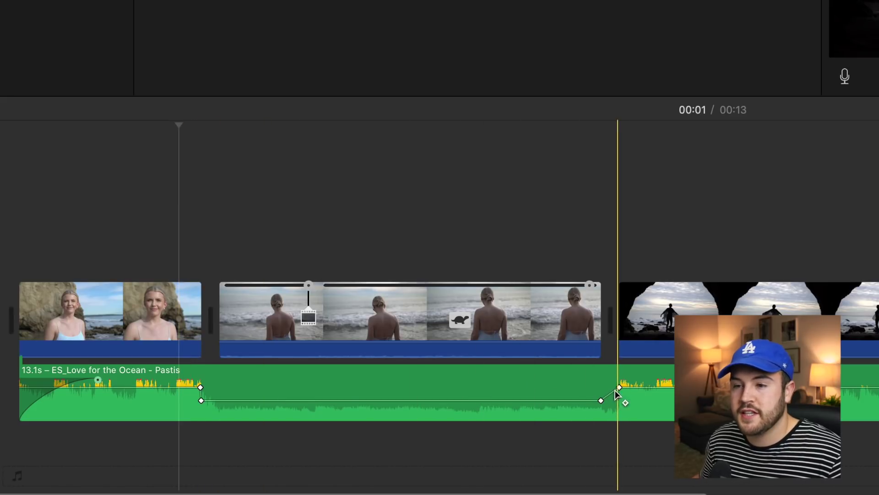
pyautogui.click(601, 400)
pyautogui.moveTo(103, 382)
pyautogui.mouseDown()
pyautogui.moveTo(43, 378)
pyautogui.moveTo(125, 383)
pyautogui.mouseUp()
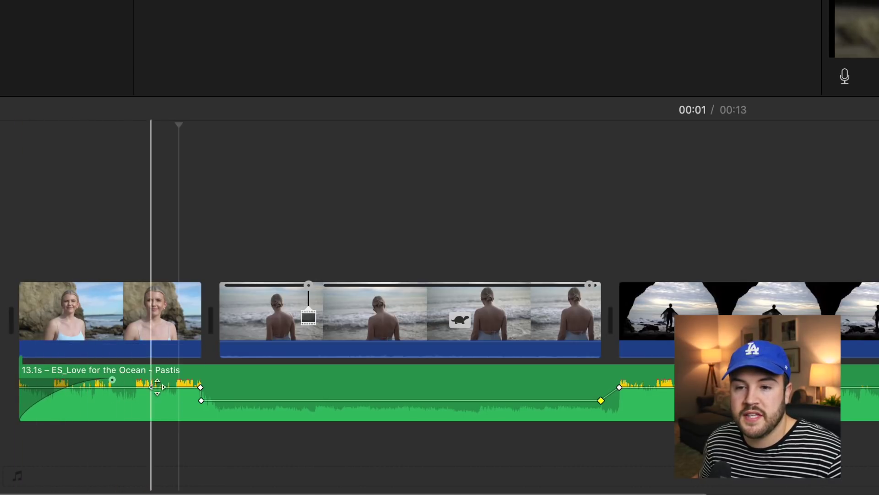
pyautogui.moveTo(200, 387); pyautogui.dragTo(186, 389)
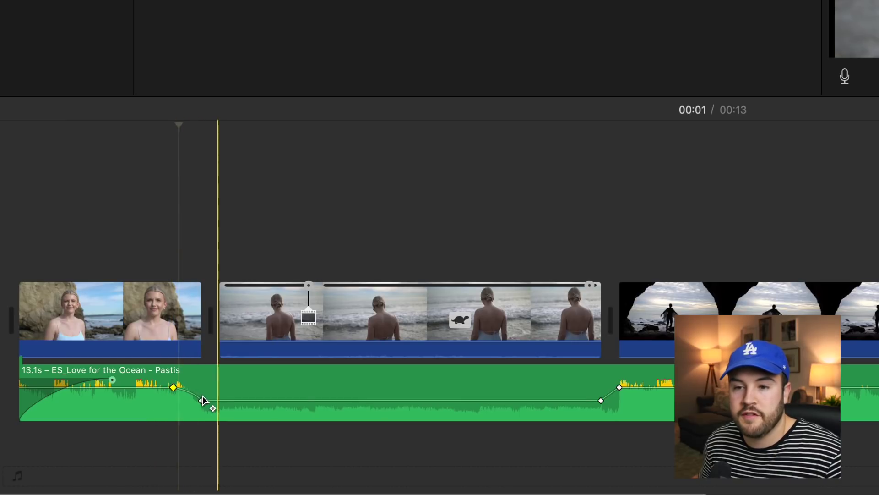
pyautogui.moveTo(204, 401); pyautogui.dragTo(175, 390)
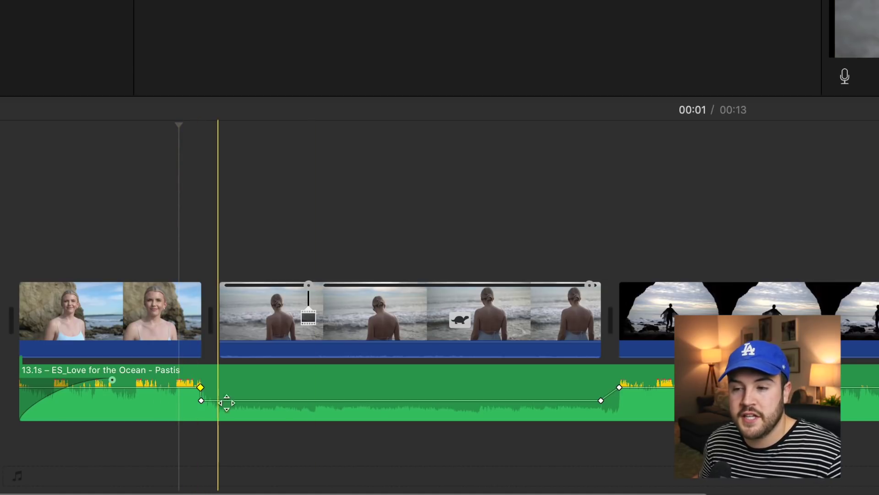
pyautogui.moveTo(601, 400); pyautogui.dragTo(572, 402)
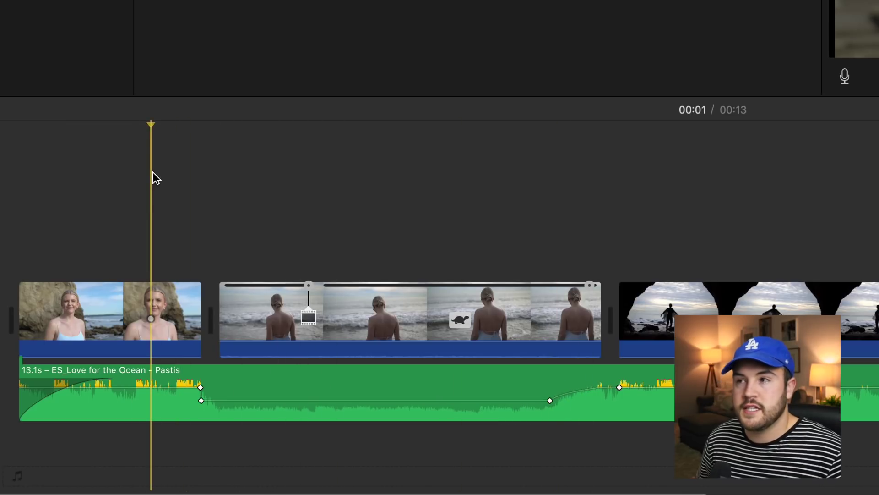
# Step: Play back the song to hear the dip and the volume rise
pyautogui.press('space')
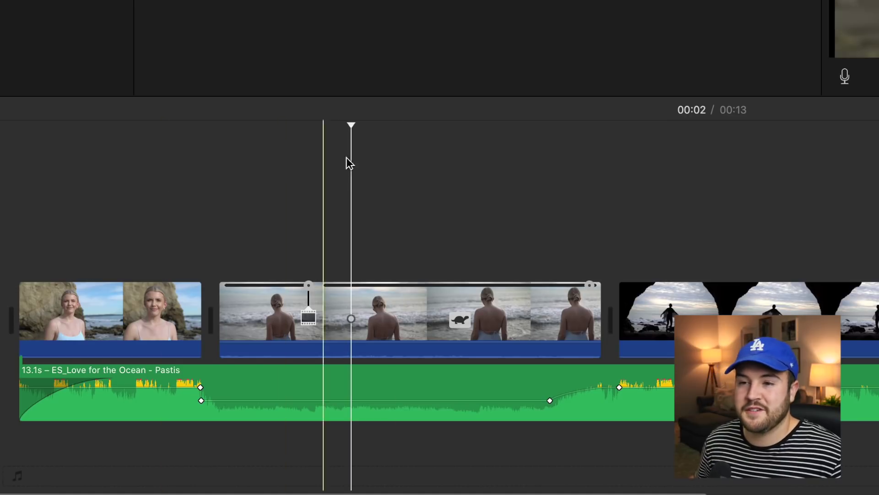
pyautogui.click(534, 228)
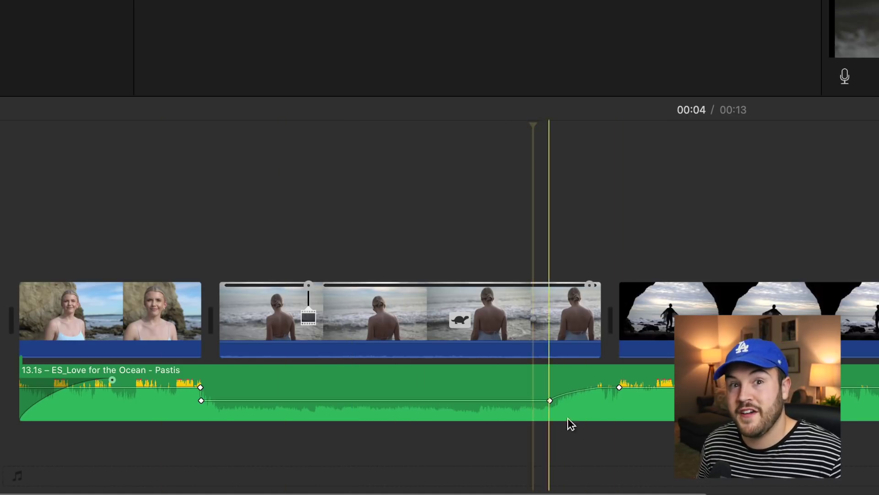
pyautogui.press('space')
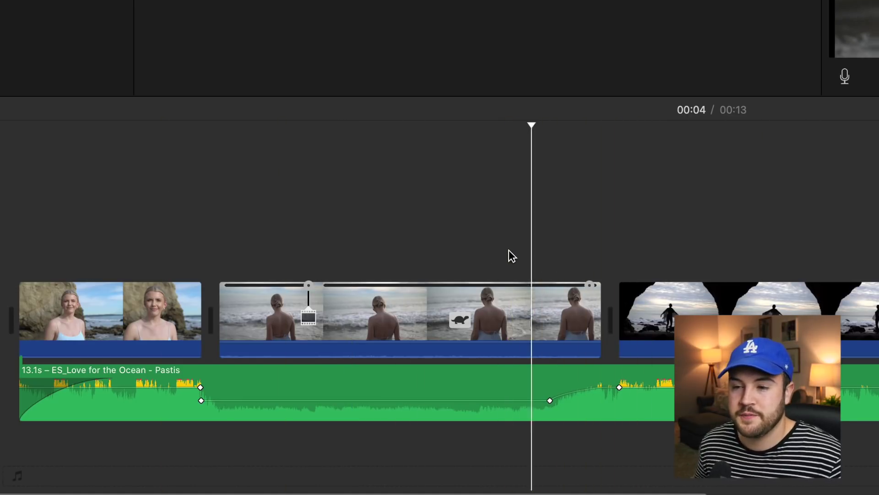
pyautogui.press('space')
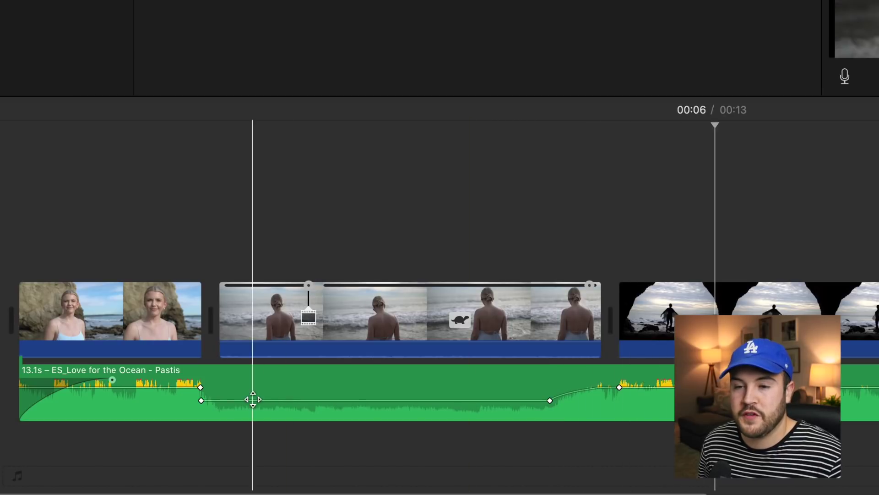
# Step: Spread the ramp keyframes further apart for a gentler dip and play it back
pyautogui.moveTo(200, 387)
pyautogui.mouseDown()
pyautogui.moveTo(194, 389)
pyautogui.moveTo(224, 401)
pyautogui.mouseUp()
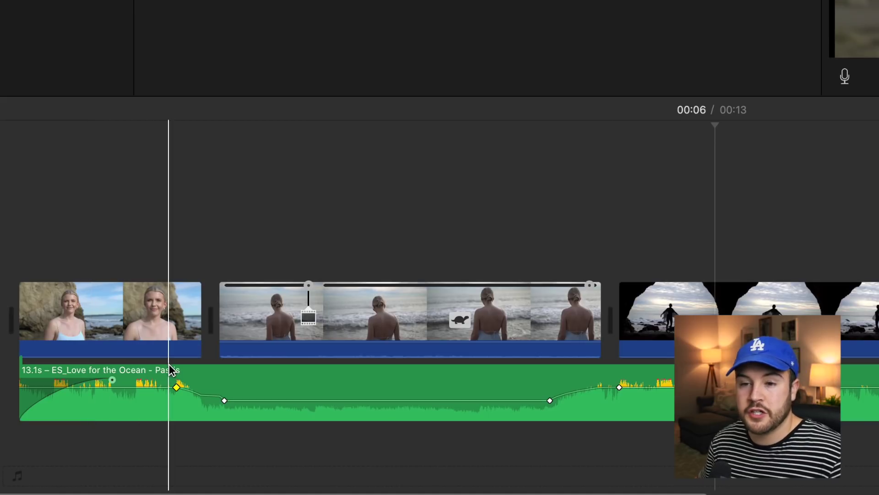
pyautogui.moveTo(173, 323)
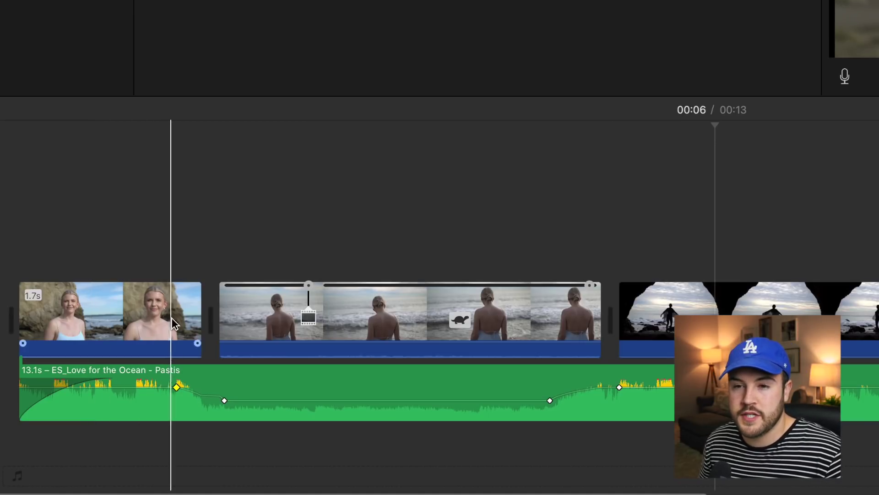
pyautogui.press('space')
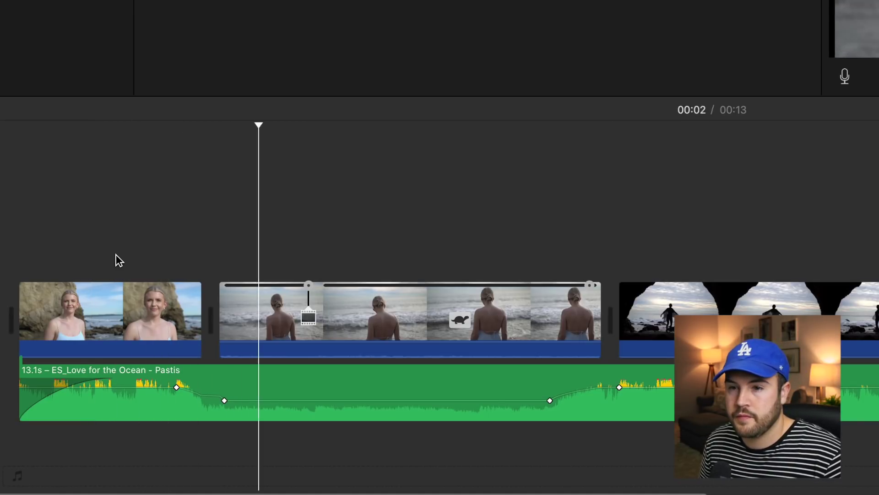
pyautogui.press('space')
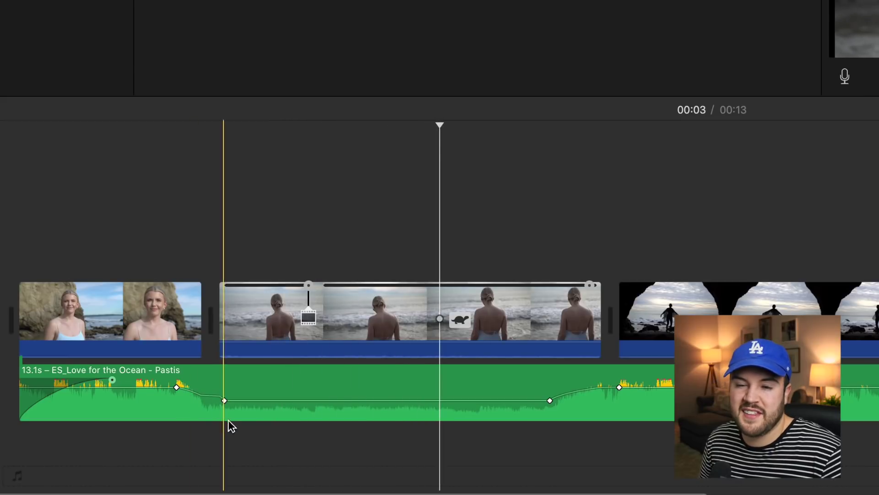
pyautogui.moveTo(225, 400); pyautogui.dragTo(248, 400)
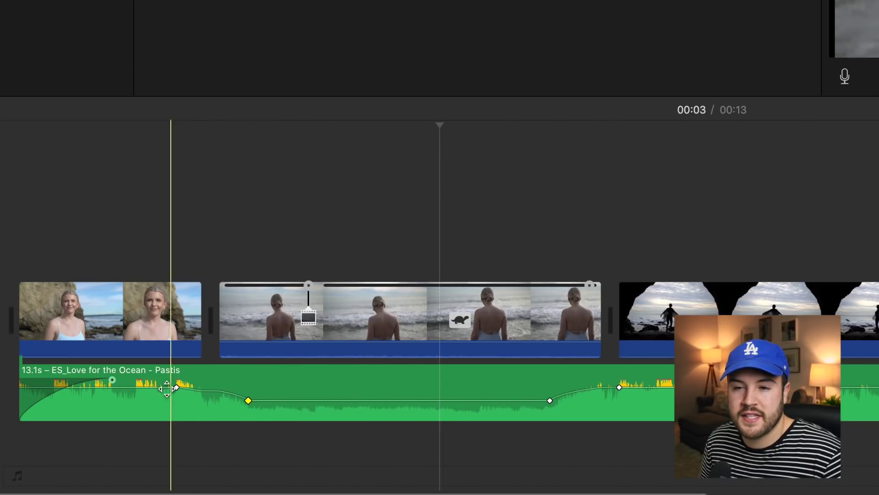
pyautogui.moveTo(177, 388); pyautogui.dragTo(141, 386)
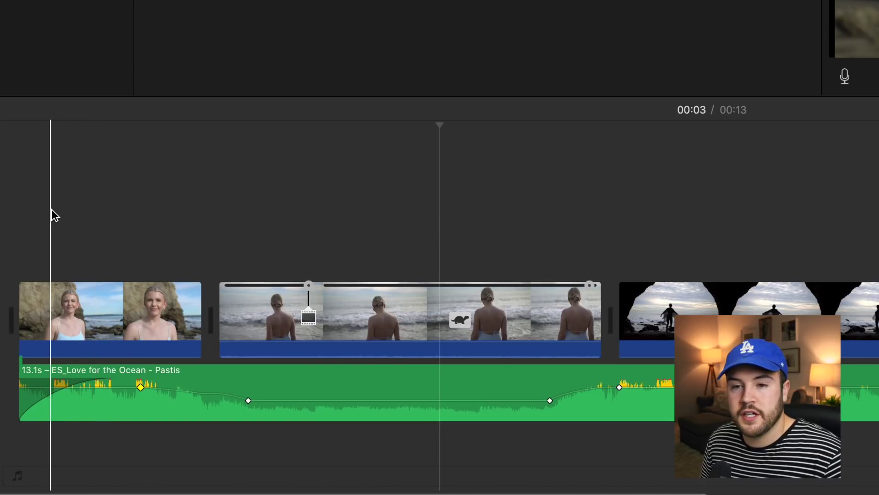
pyautogui.click(126, 219)
pyautogui.press('space')
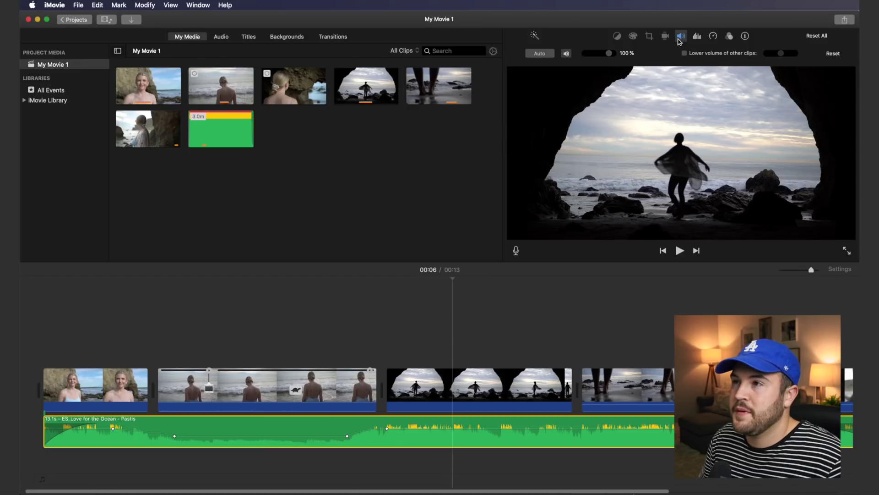
pyautogui.click(832, 53)
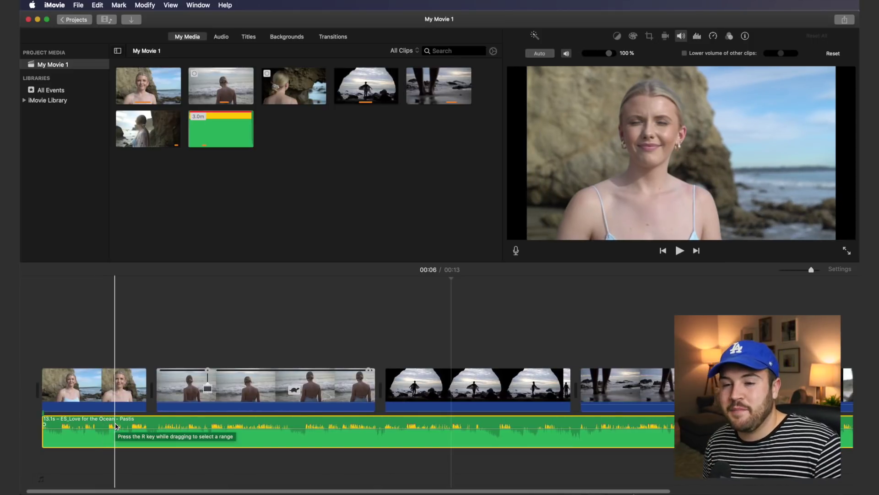
pyautogui.press('super+z')
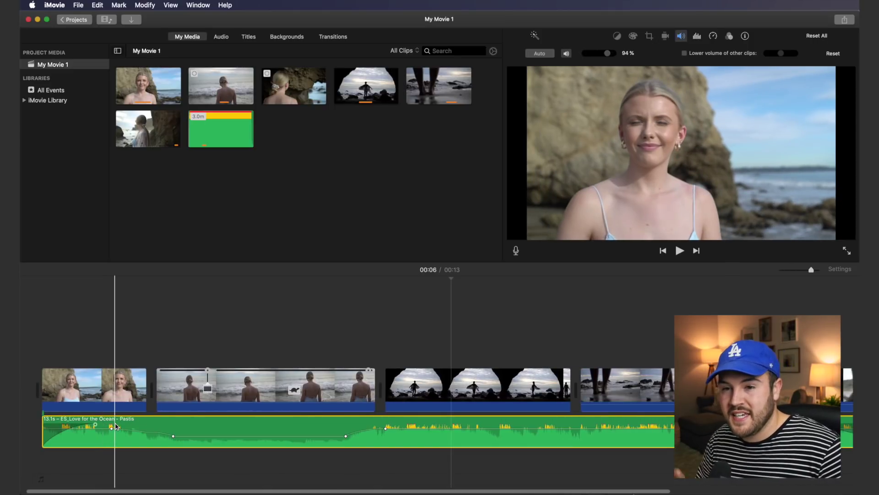